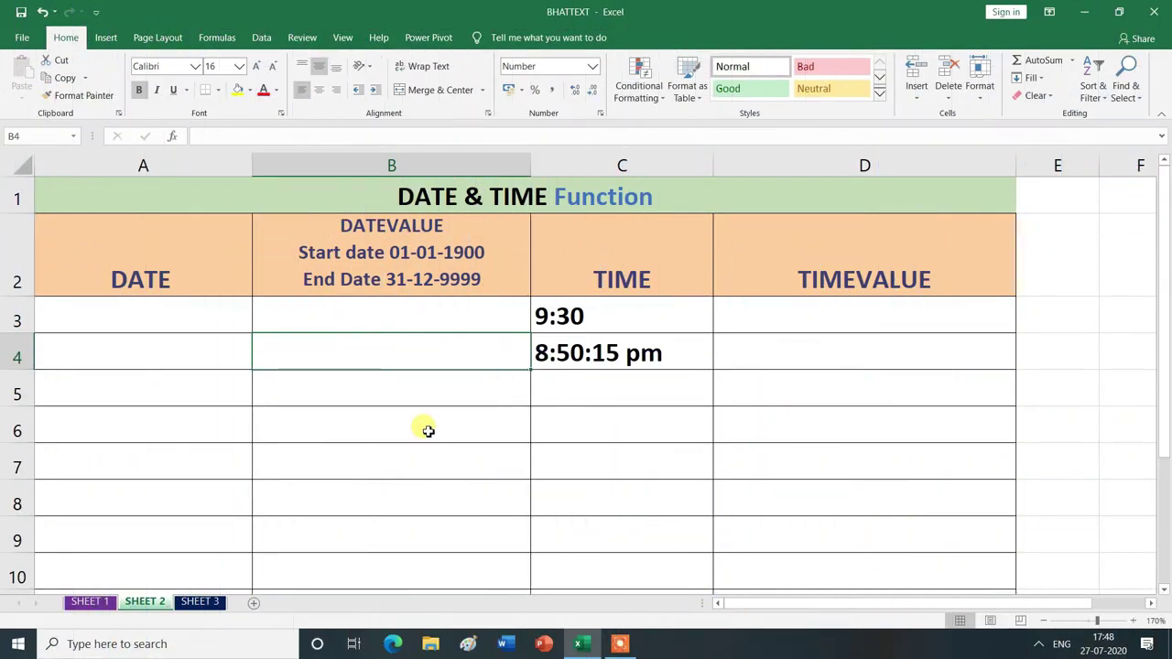
Step: Show the Formulas ribbon and select B3, next to the 01-01-1900 text date in A3
left_click(217, 39)
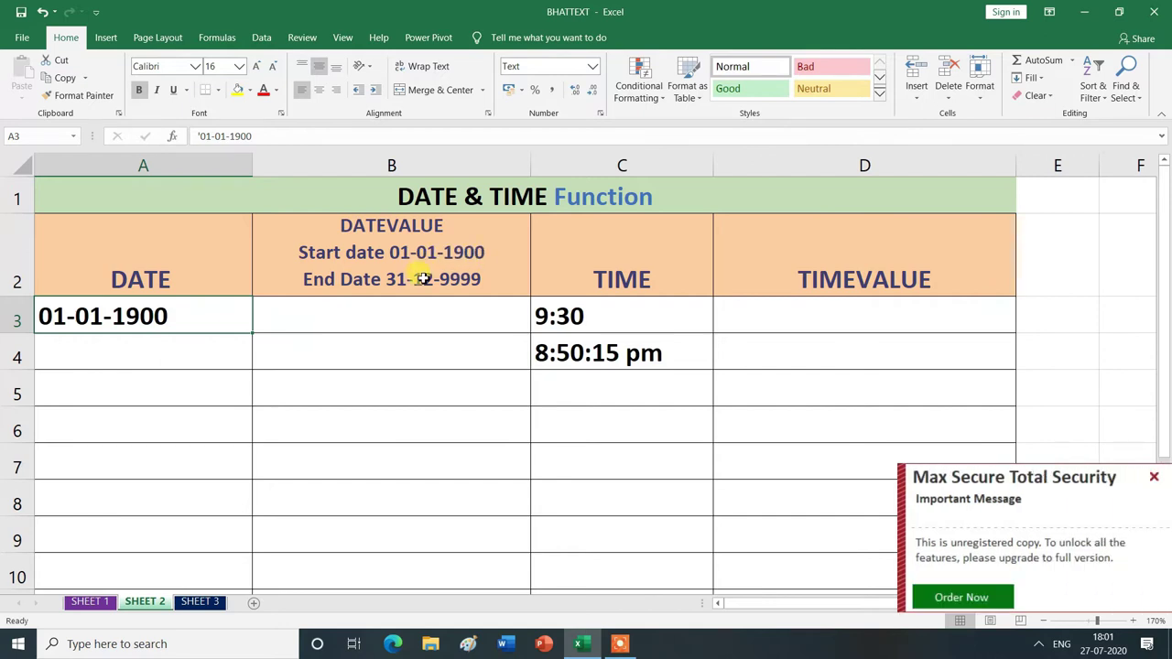
left_click(347, 315)
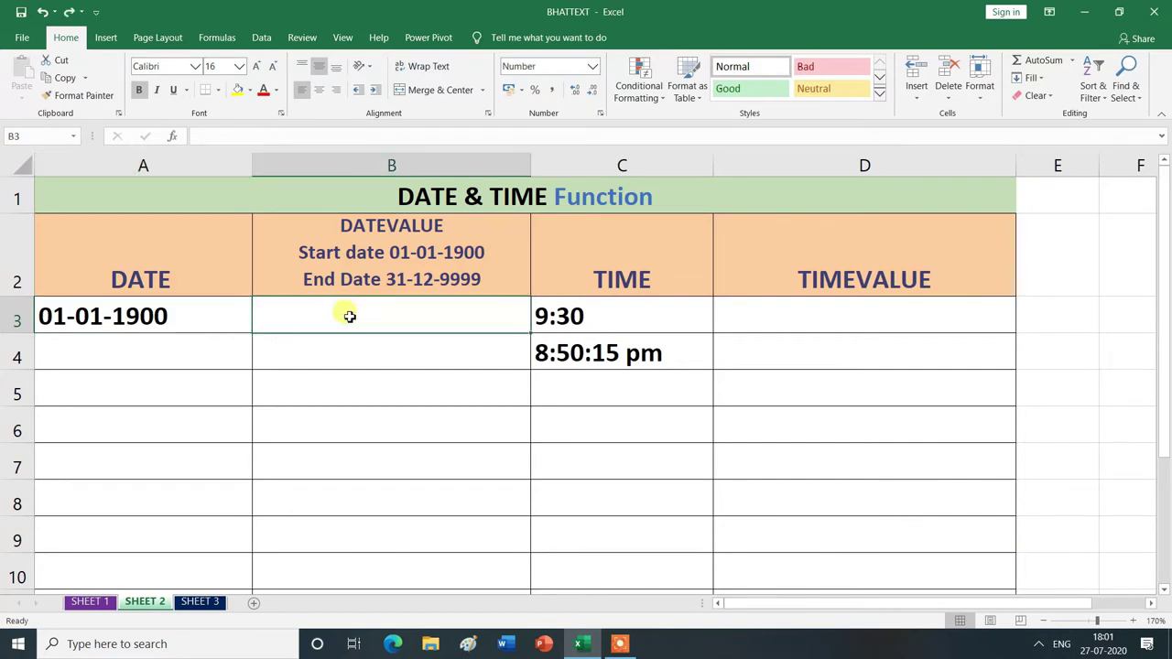
Step: Enter =DATEVALUE(A3) in B3 so it returns 1.00 for the A3 date
type("=")
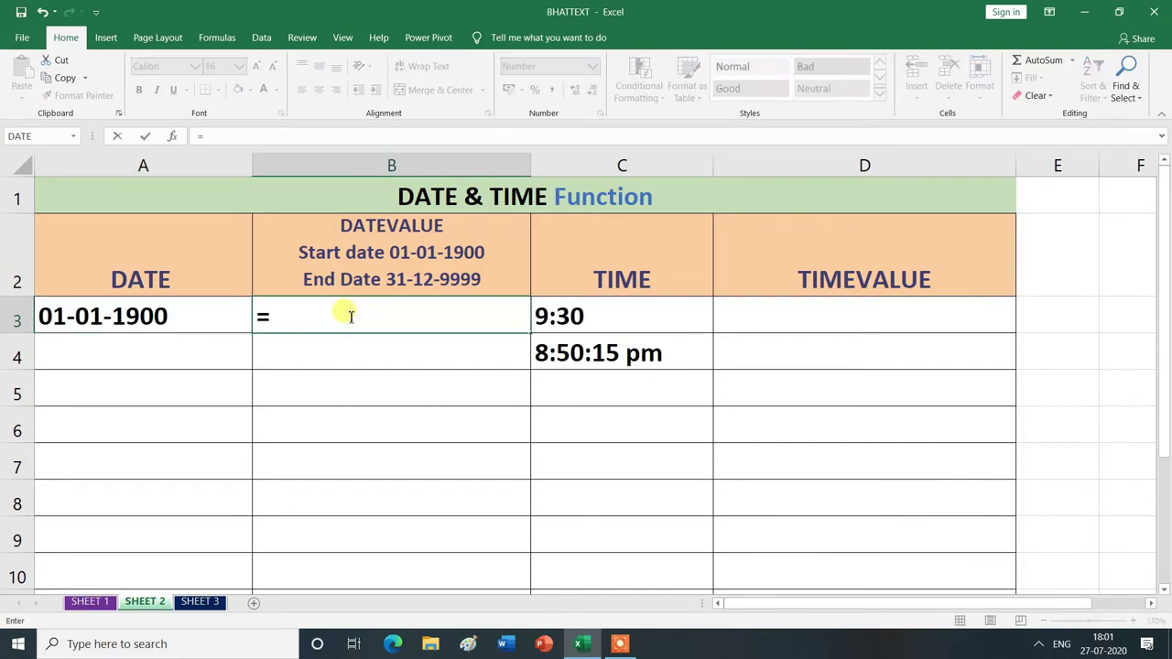
type("DATE")
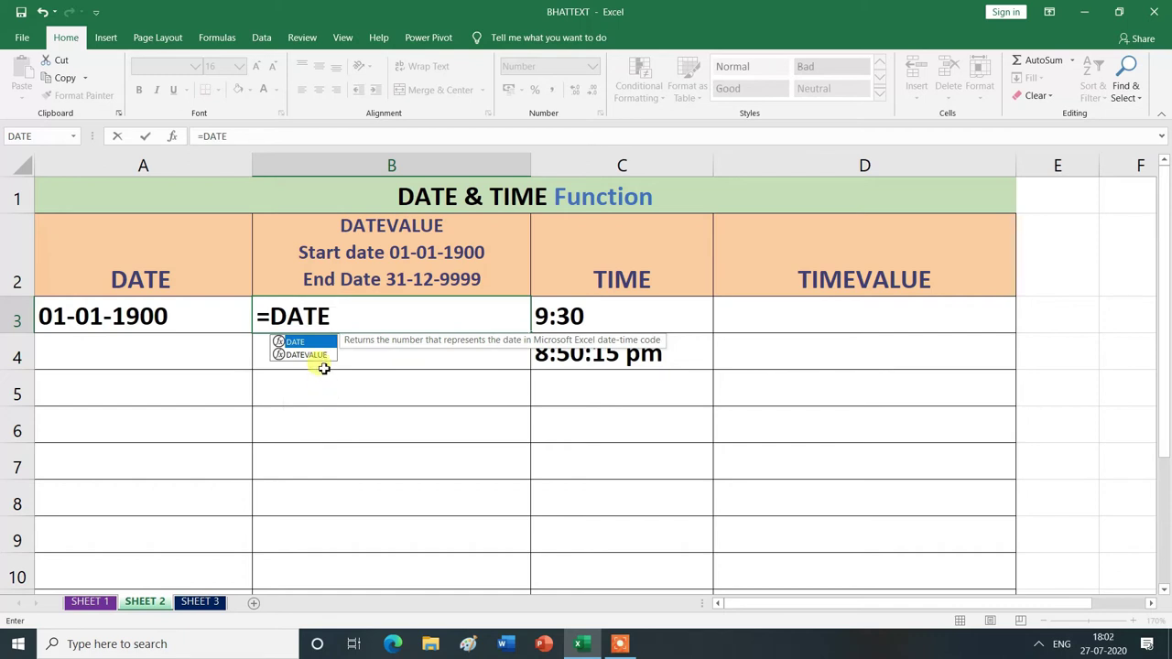
left_click(318, 356)
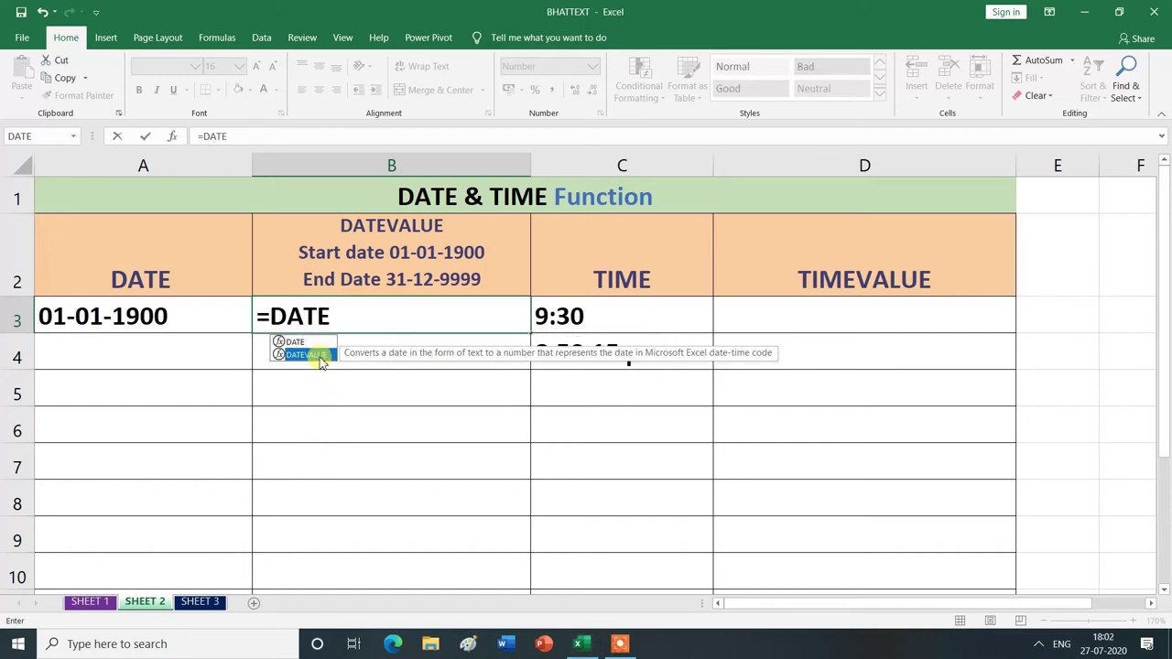
double_click(319, 356)
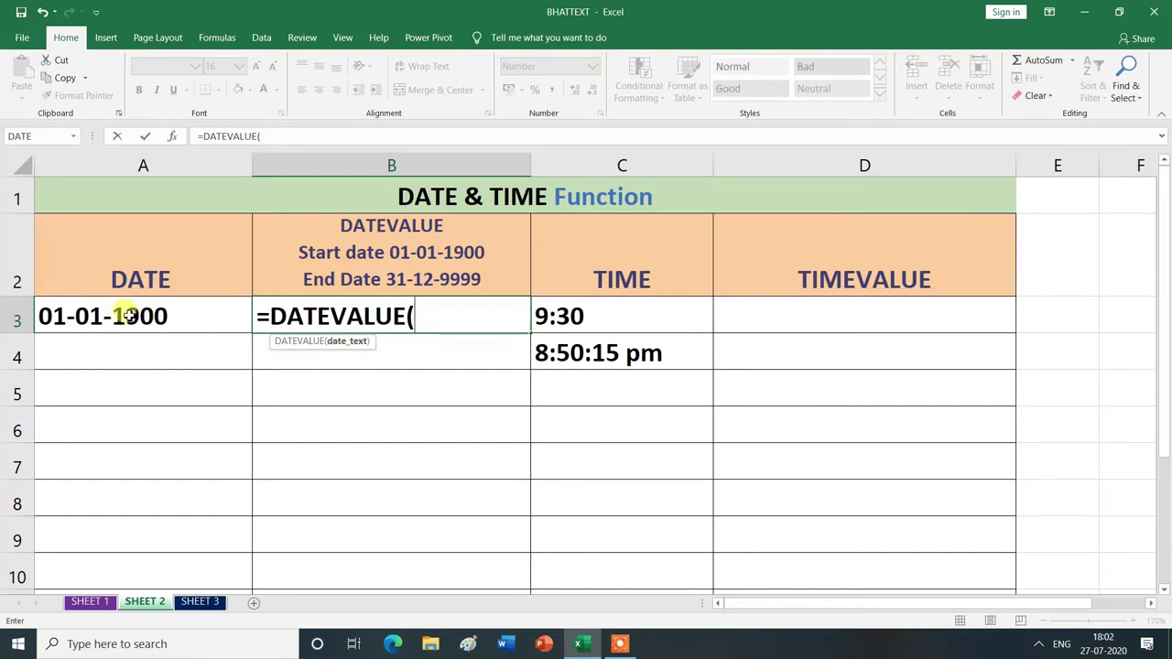
left_click(129, 315)
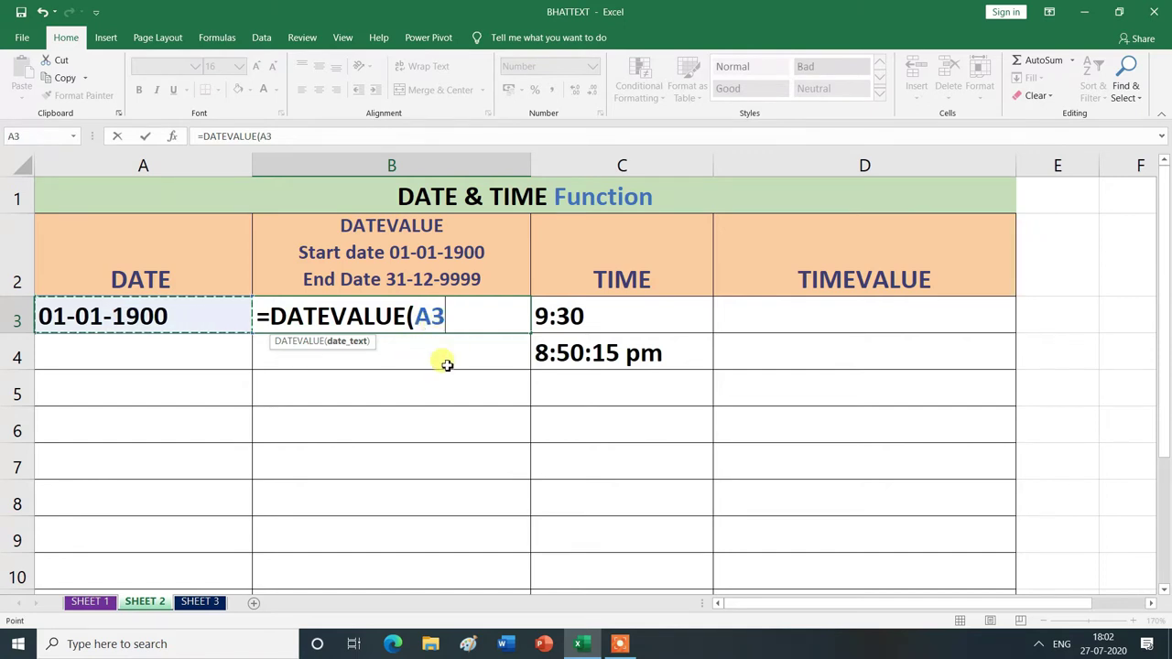
type(")")
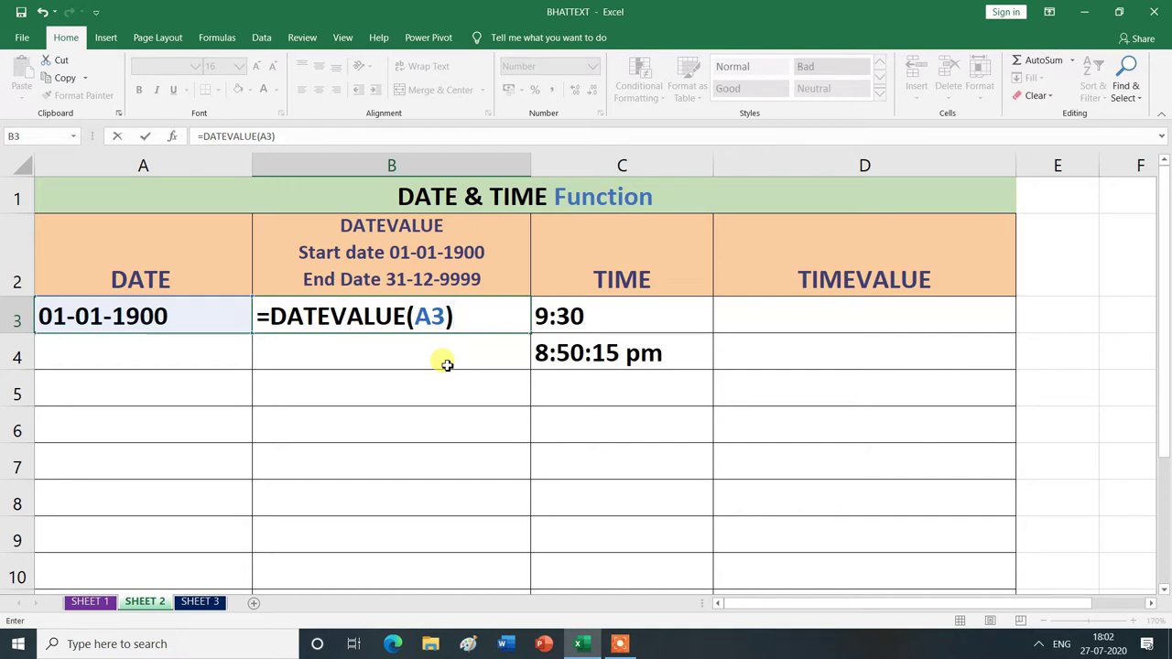
key("Return")
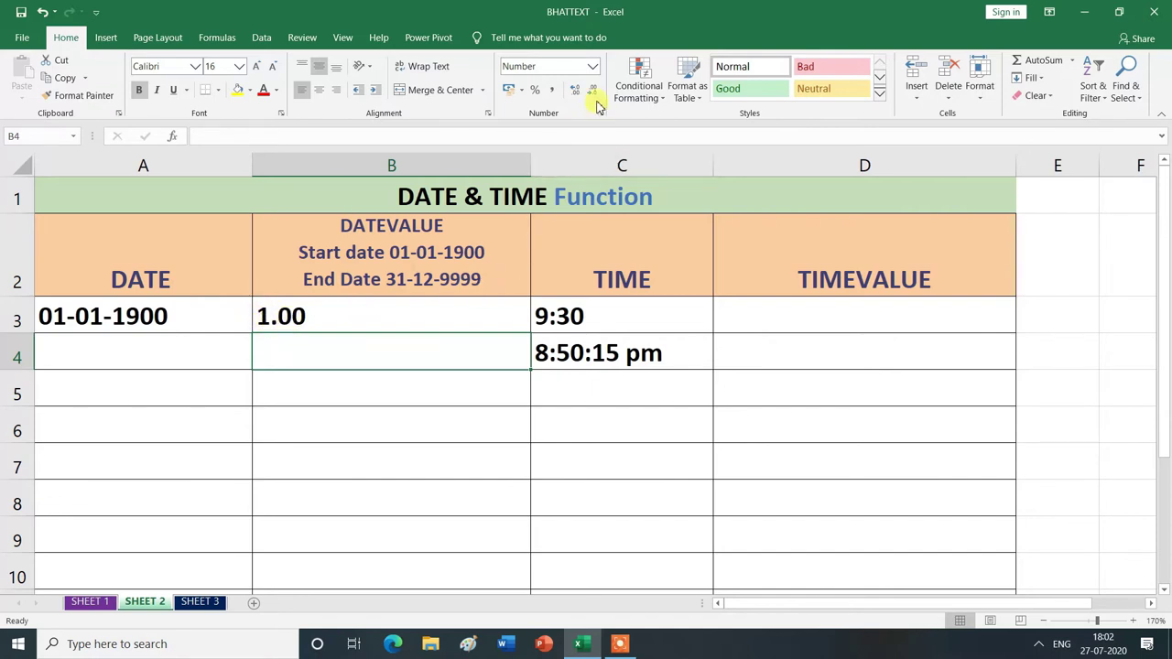
Step: Decrease B3's decimal places so the DATEVALUE result reads 1
key("Up")
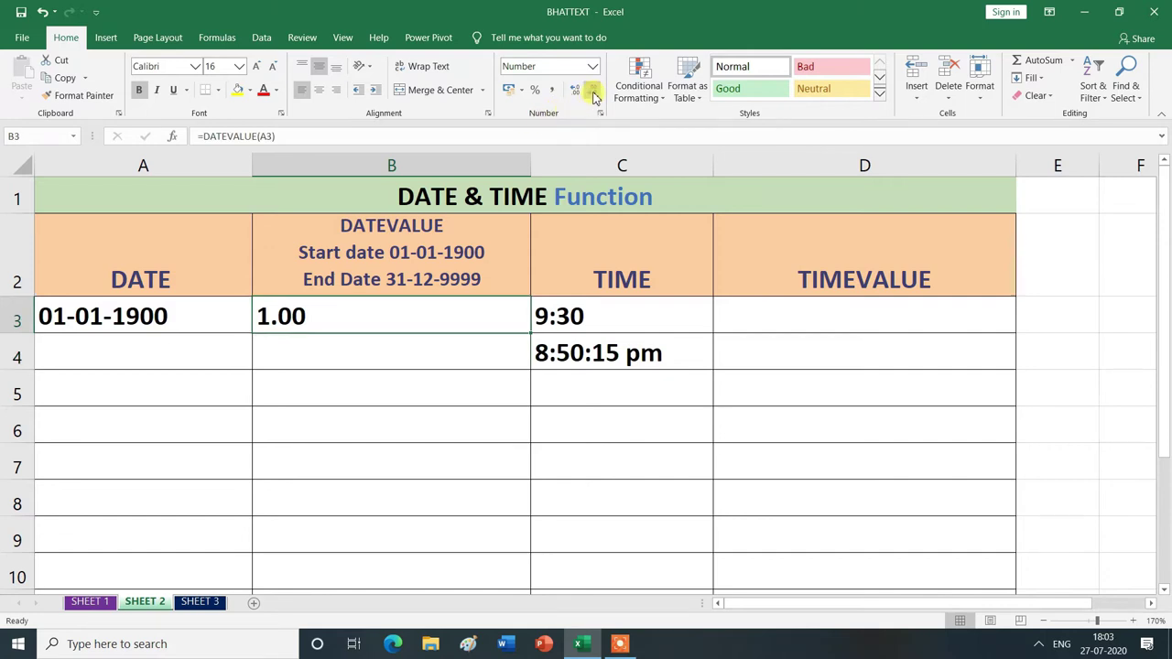
left_click(593, 94)
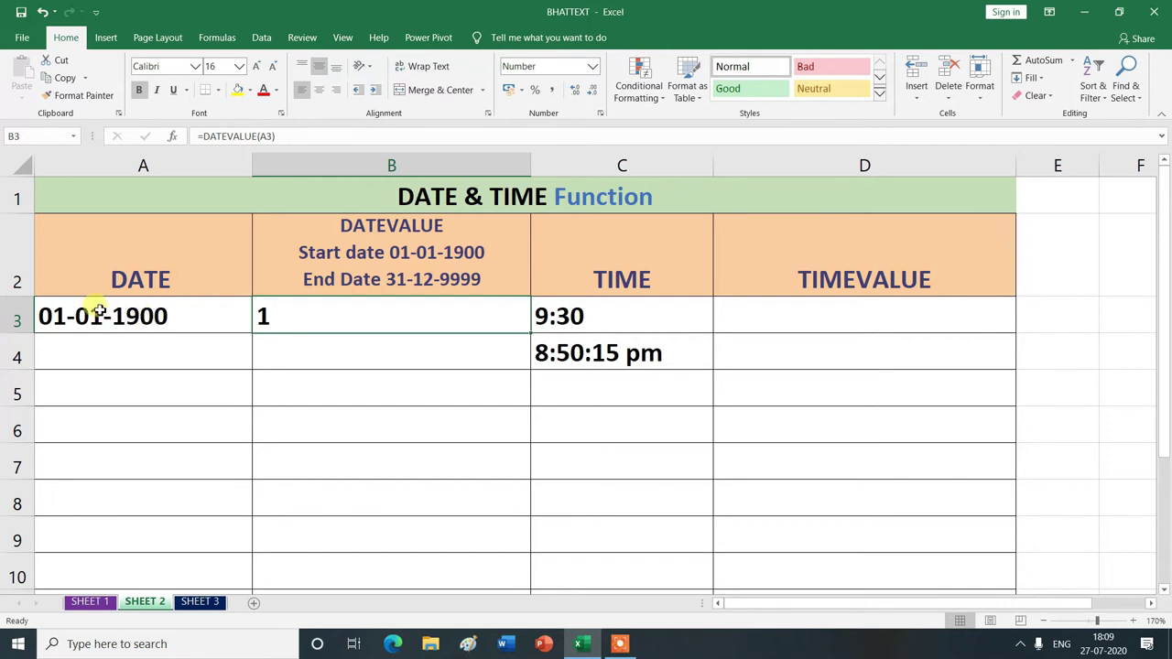
Step: Edit the A3 text date to '31-12-1899 so B3 shows #VALUE!
double_click(42, 317)
type("'")
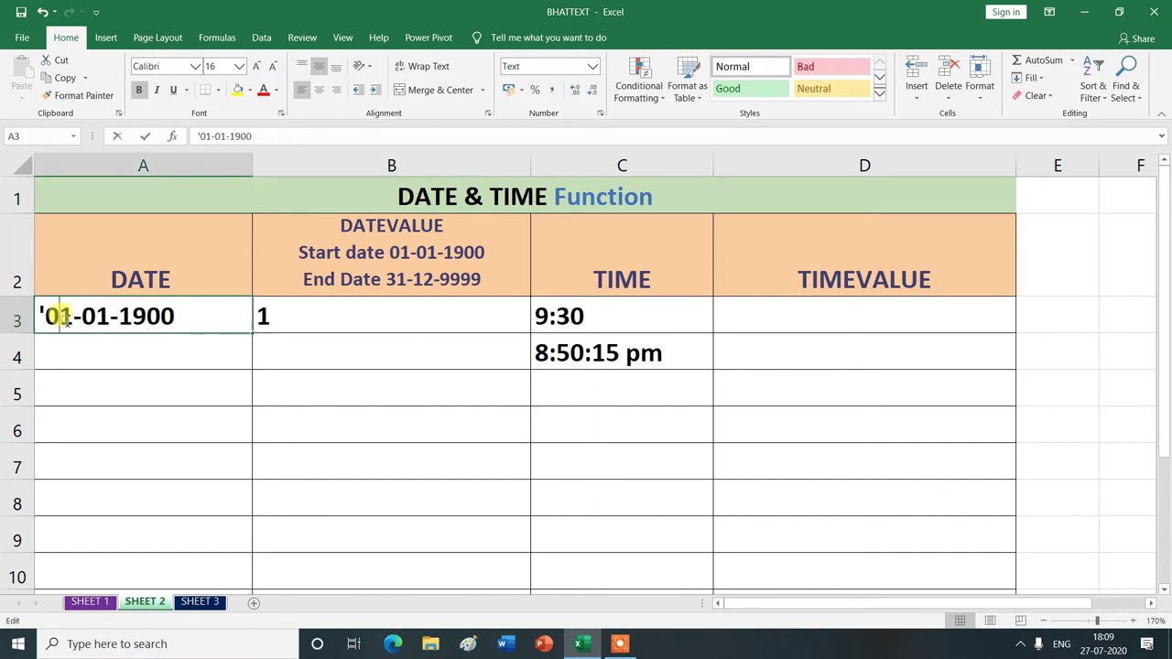
key("BackSpace")
key("BackSpace")
type("31")
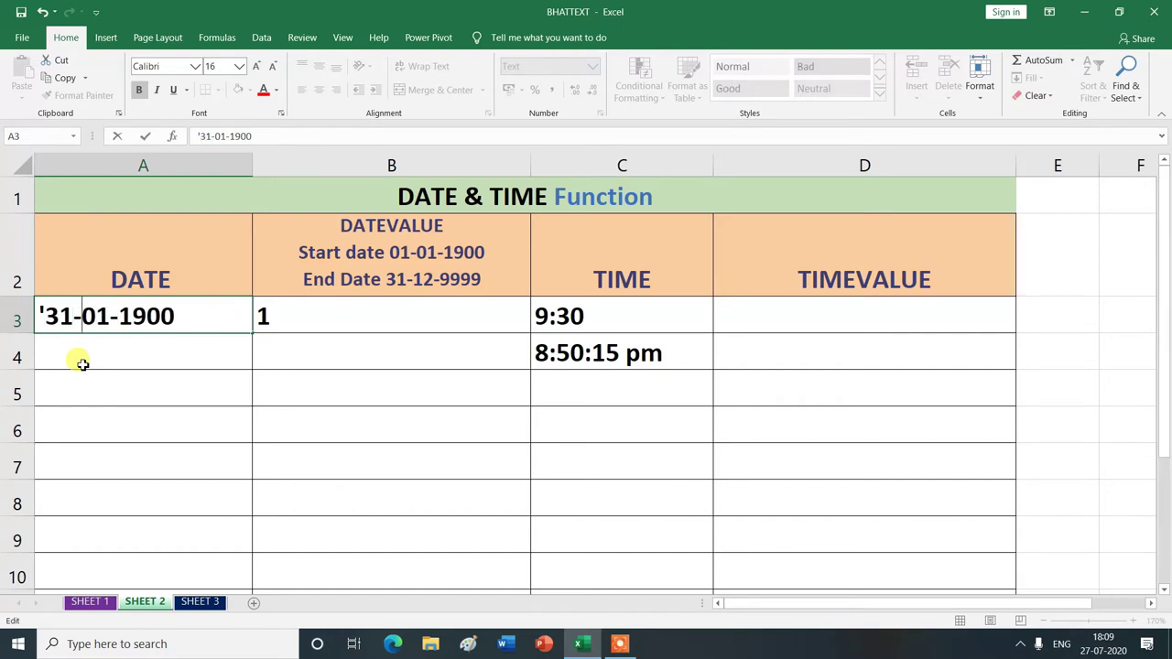
key("BackSpace")
key("BackSpace")
type("12")
key("BackSpace")
key("BackSpace")
key("BackSpace")
type("899")
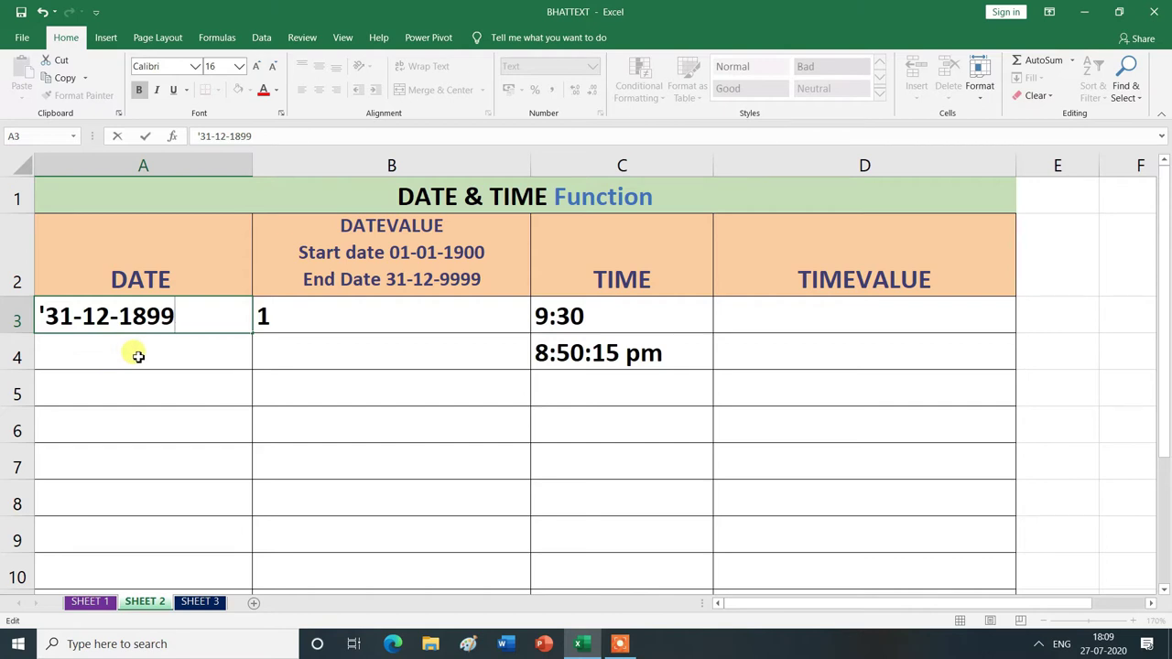
key("Return")
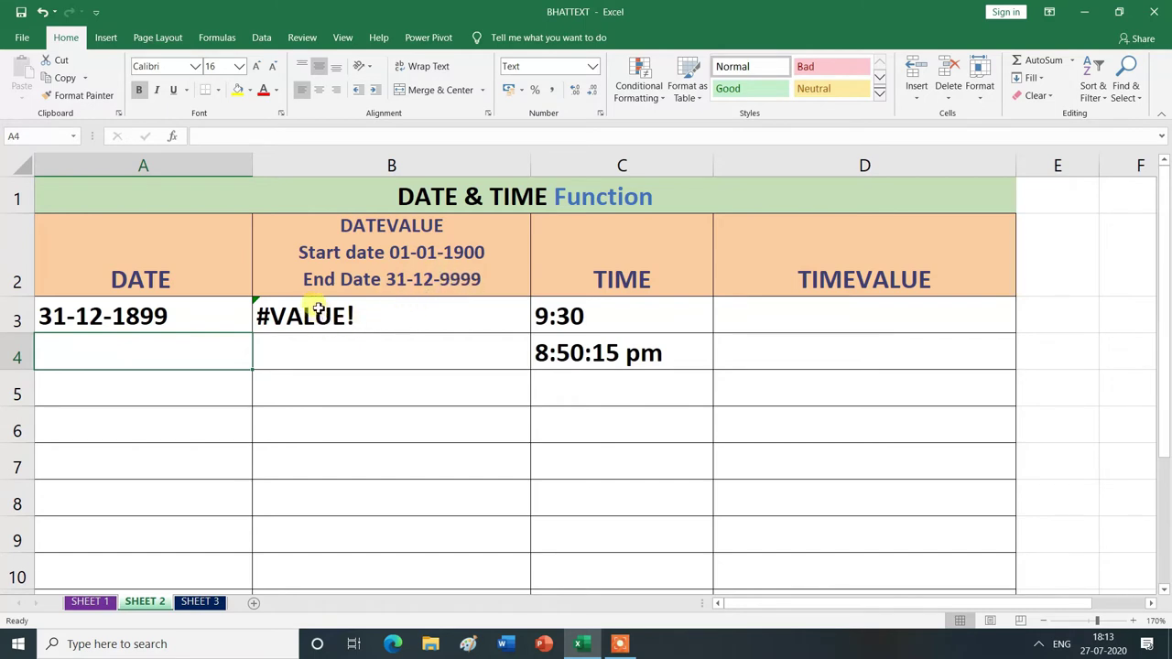
Step: Clear A3 and insert today's date 27-07-2020 with Ctrl+;, making B3 return 44039
left_click(275, 316)
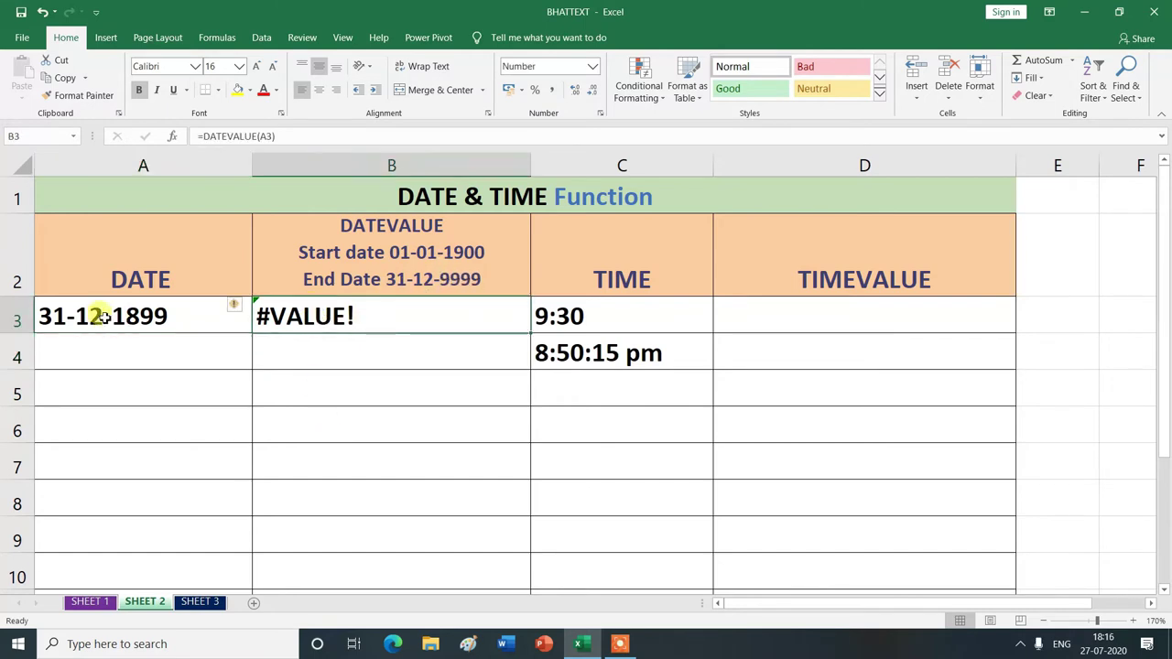
left_click(166, 315)
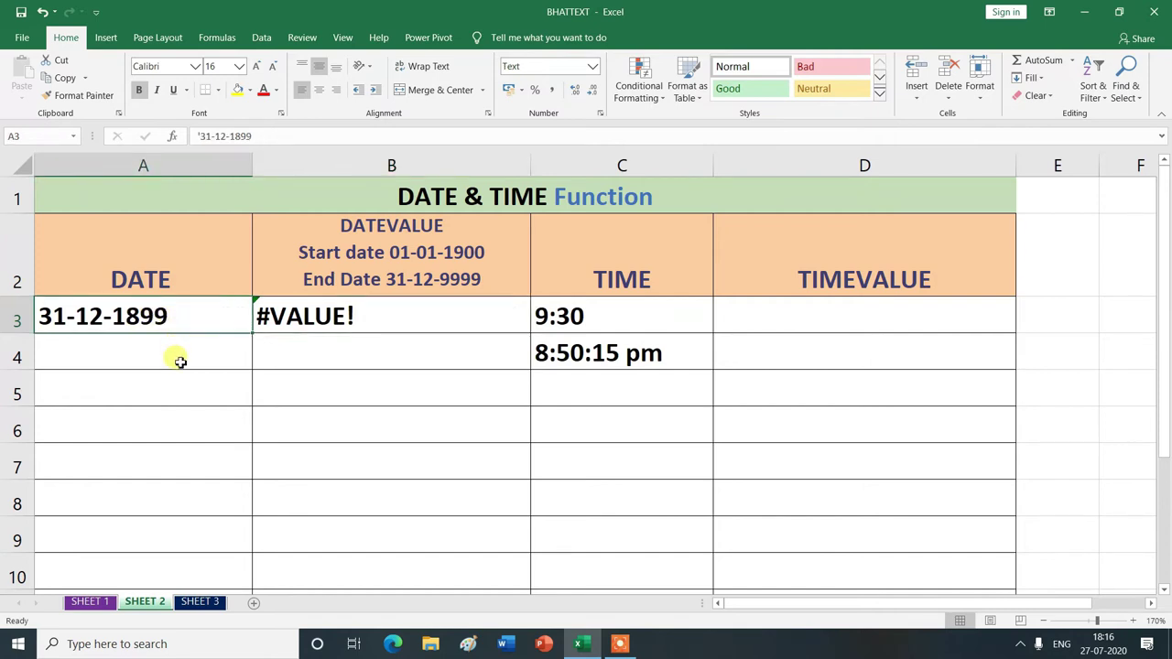
key("Delete")
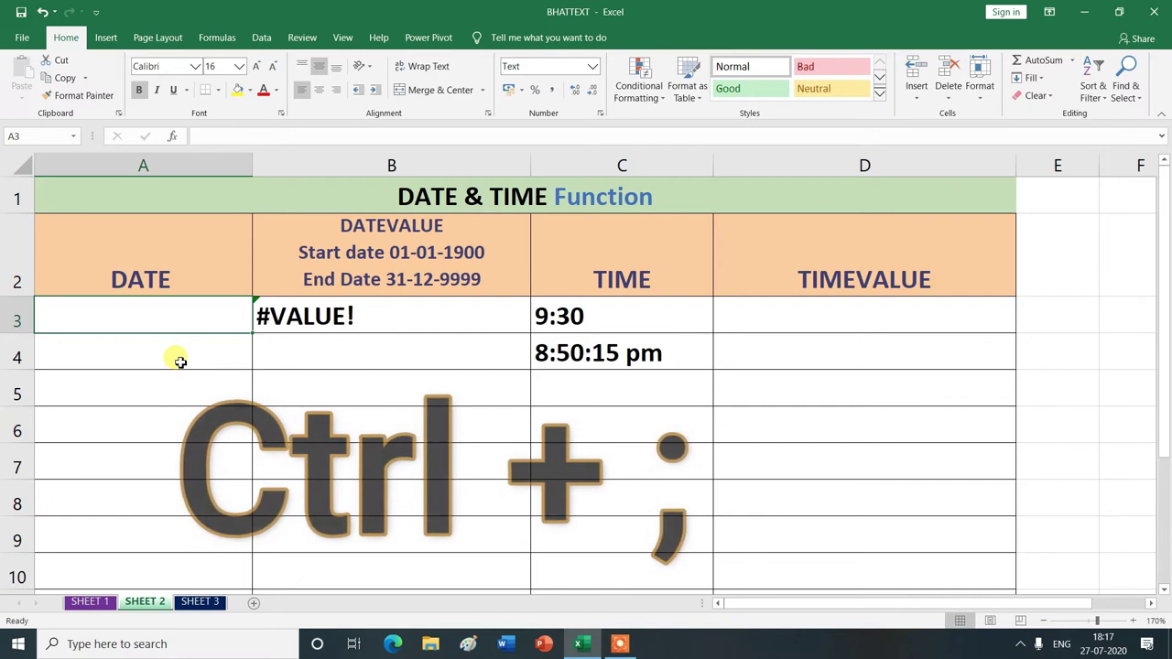
key("ctrl+semicolon")
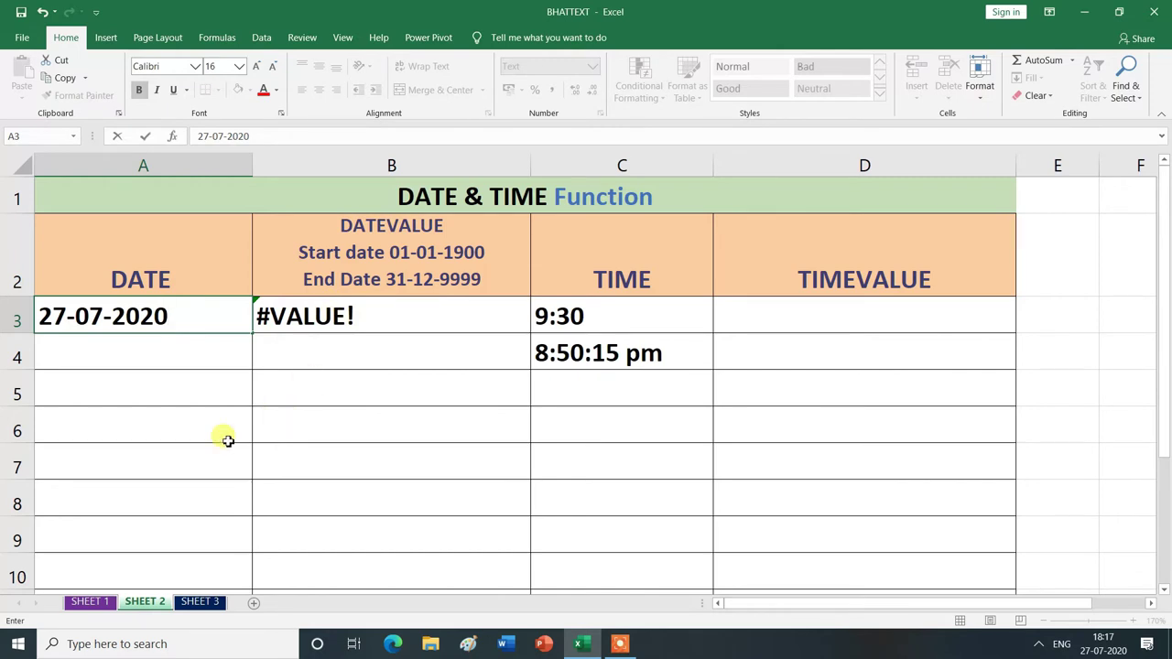
key("Return")
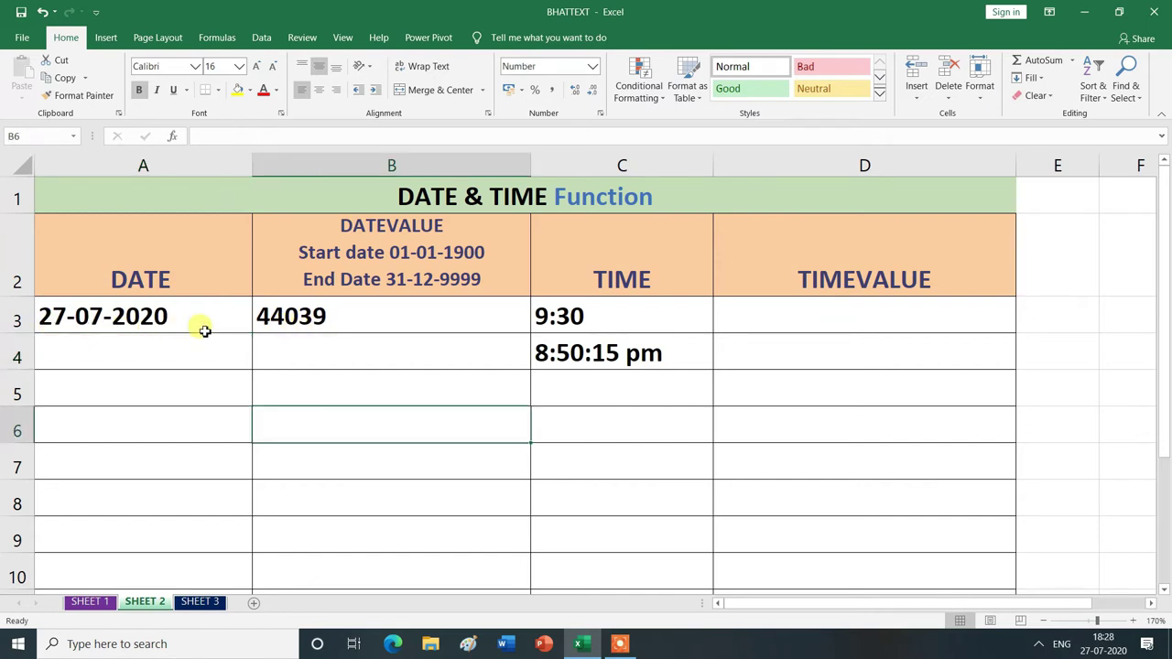
left_click(235, 318)
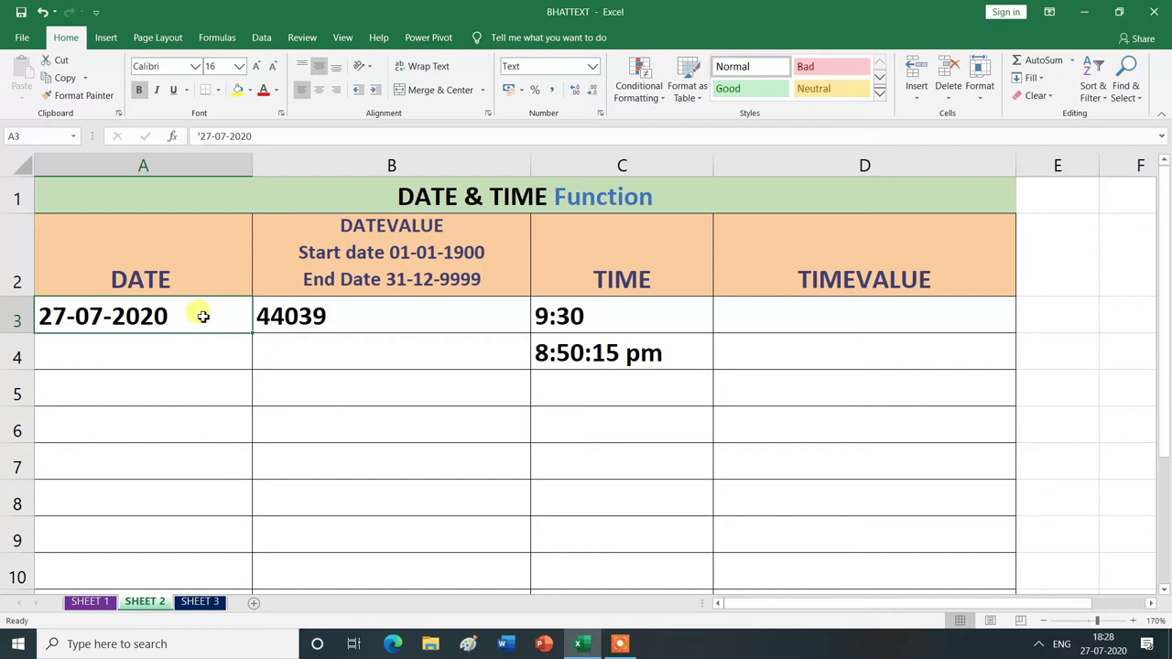
Step: Fill A4:A7 with yearly dates 27-07-2021 to 27-07-2024 and type 28-07-2020 in A8
left_click_drag(250, 332, 243, 473)
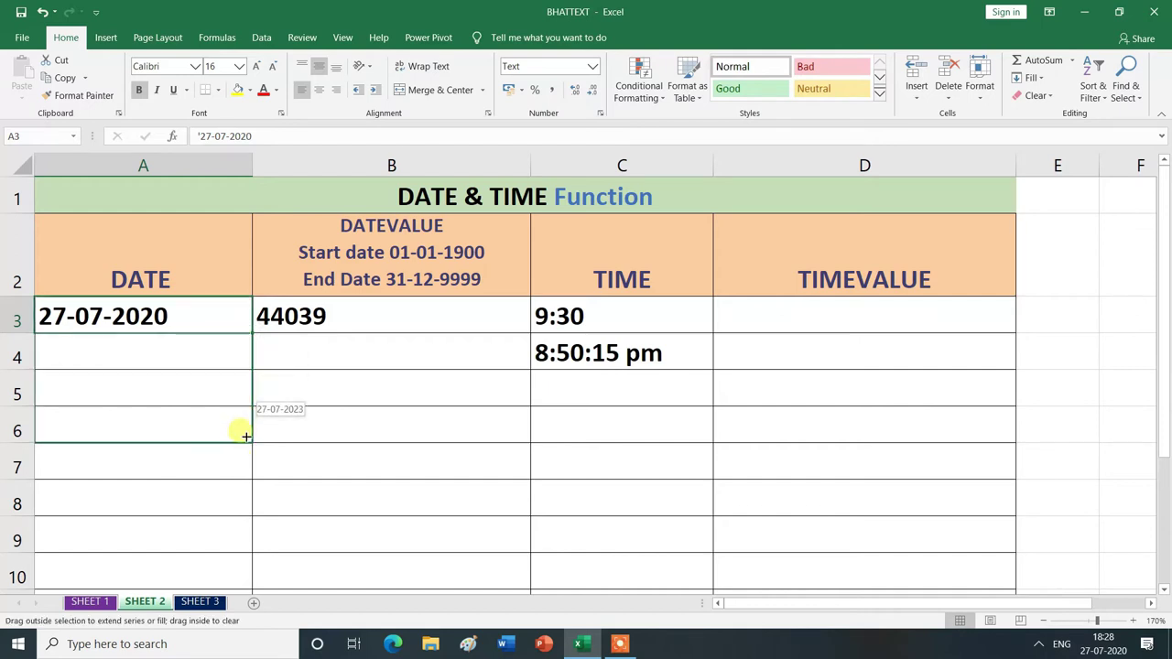
left_click(138, 497)
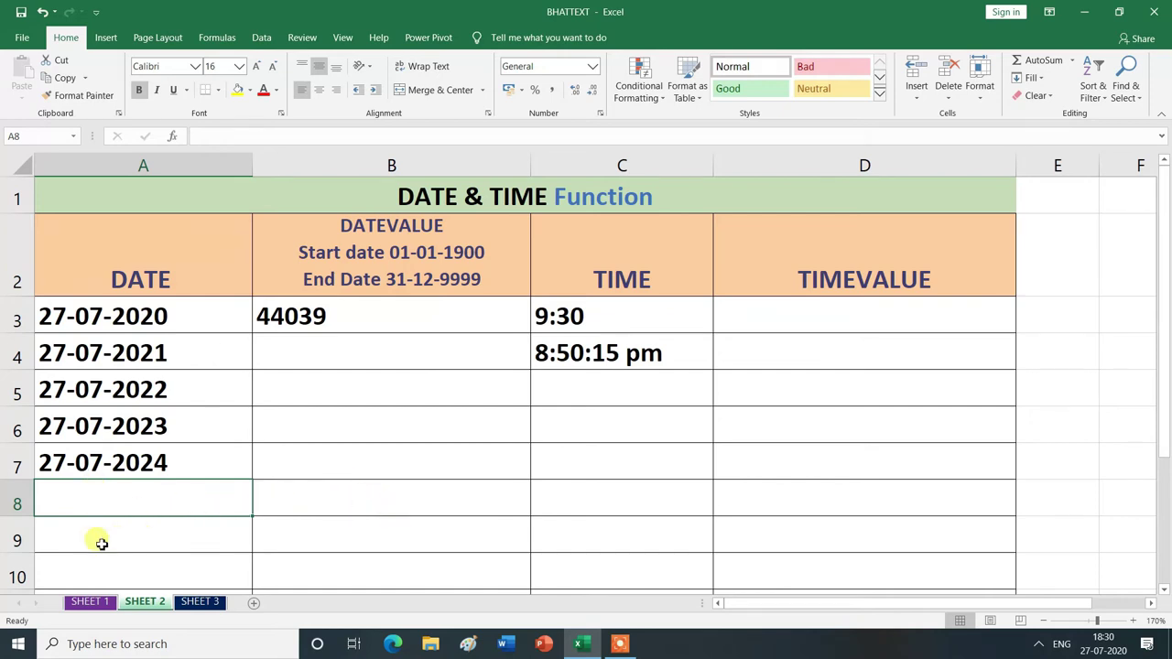
type("28-07-2020")
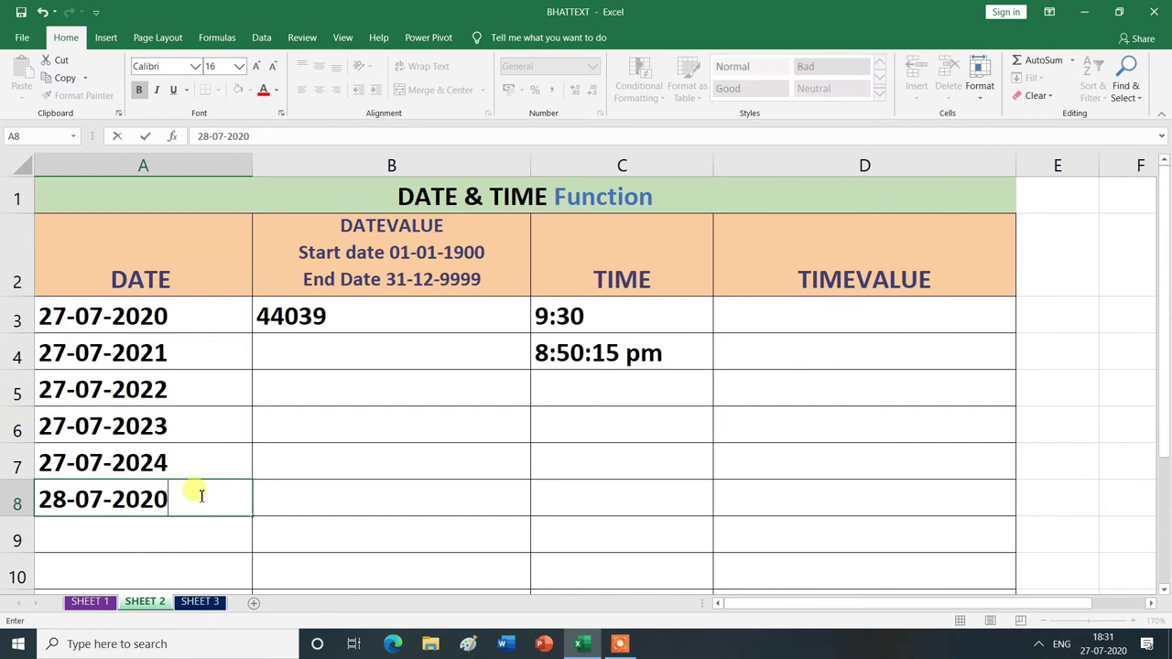
Step: Copy B3's DATEVALUE formula down to B8 and open A8's 28-07-2020 date for editing
left_click(392, 316)
left_click_drag(528, 332, 527, 511)
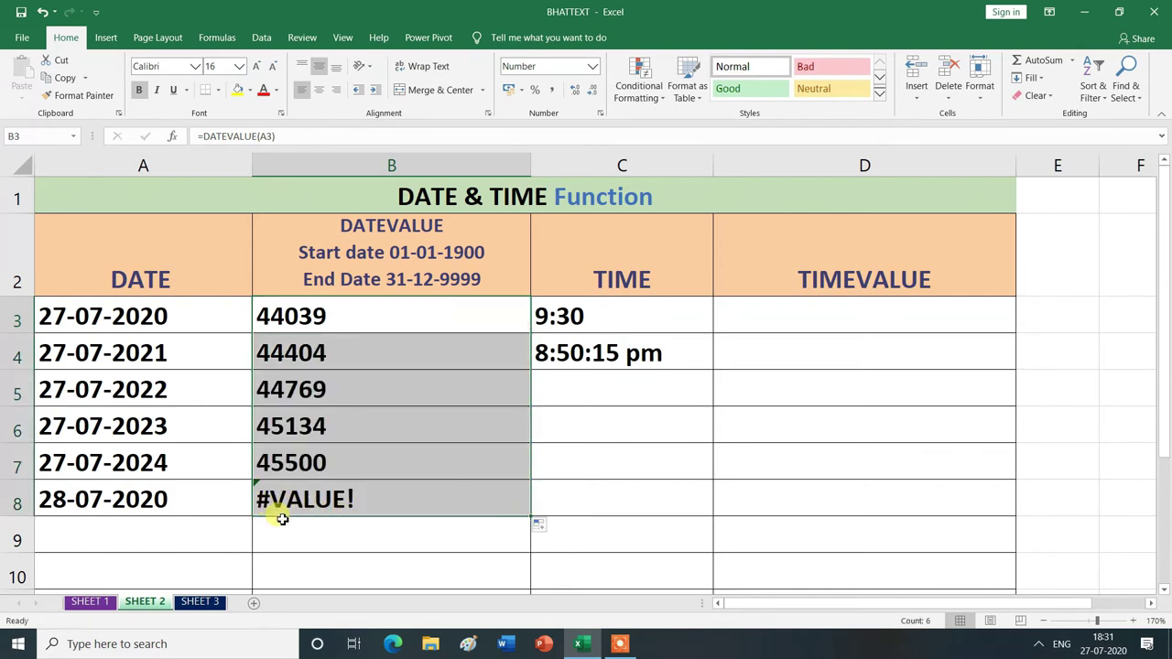
left_click(307, 540)
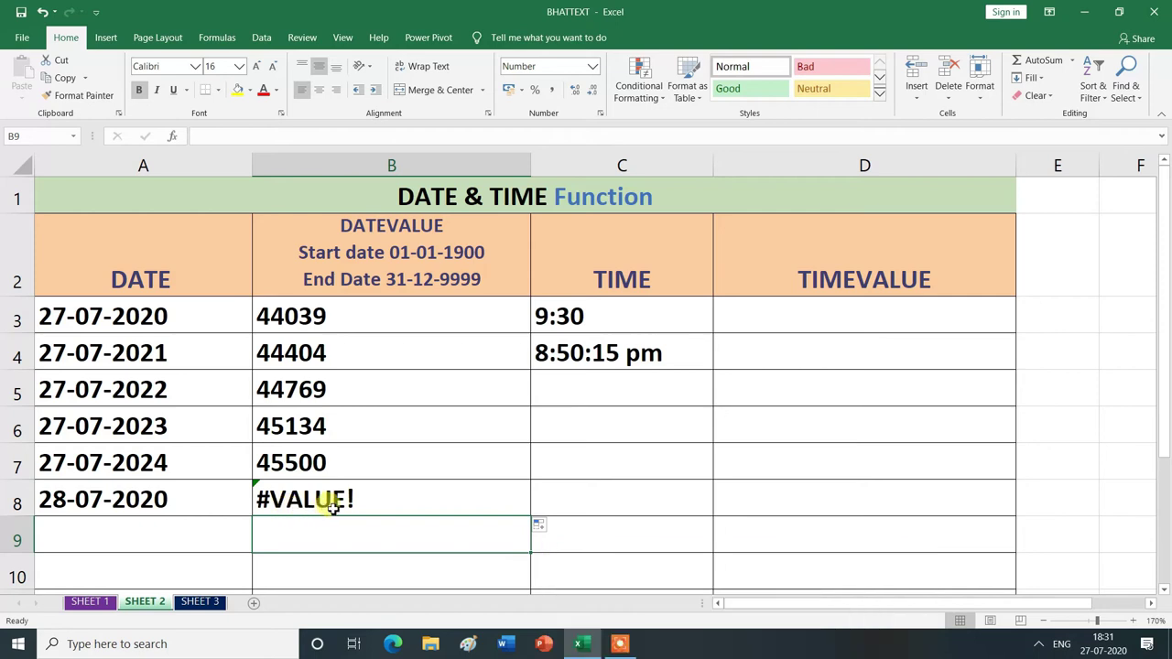
left_click(56, 506)
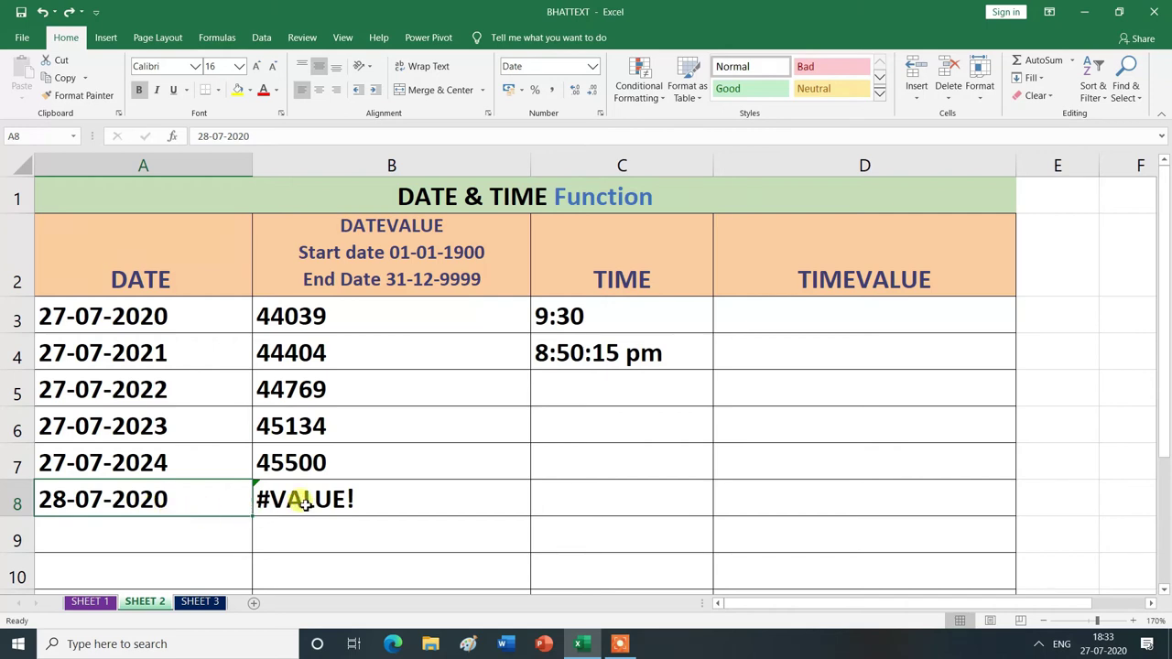
double_click(88, 494)
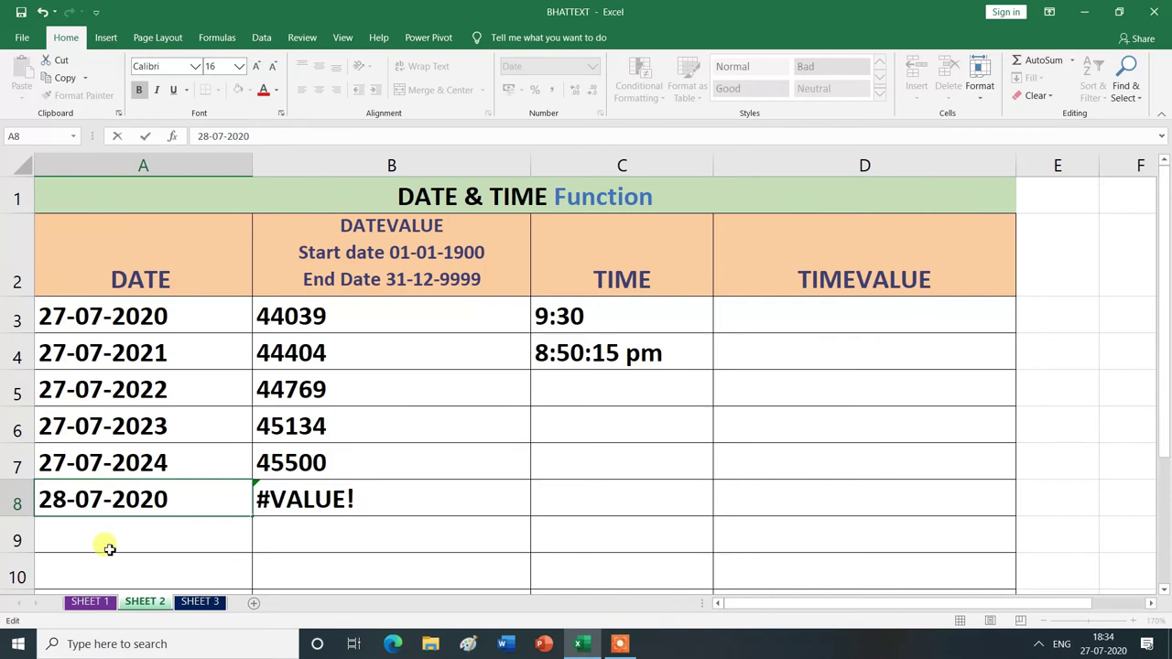
Step: Prefix A8's date with an apostrophe so B8 returns 44040, then select B3:B8
type("'")
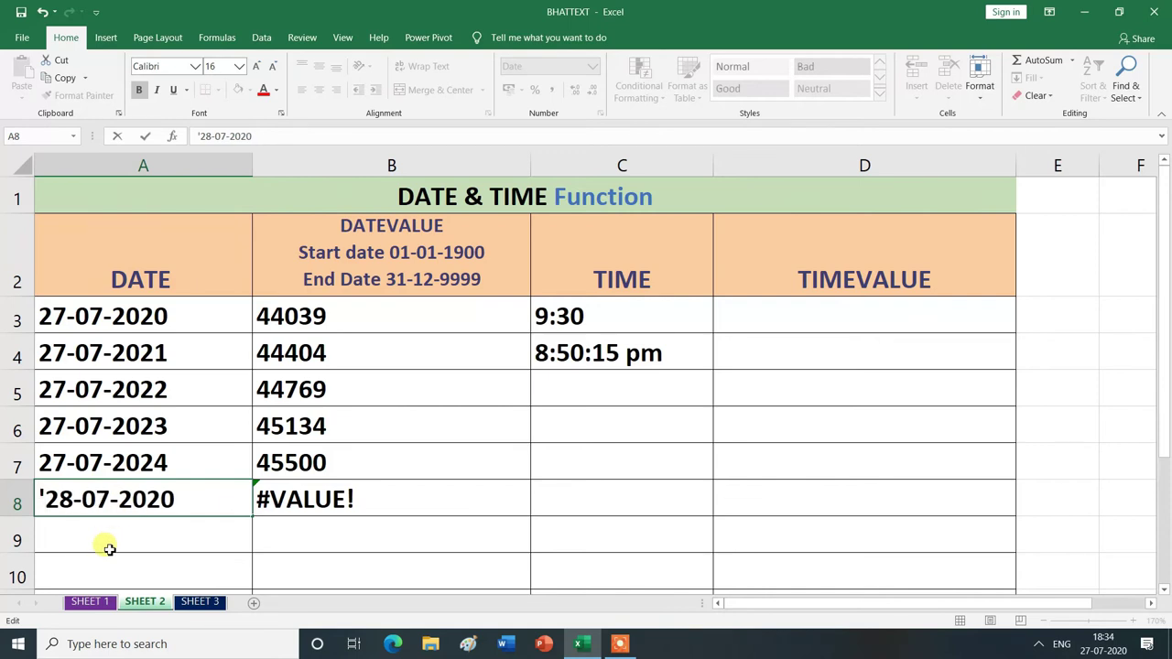
key("Return")
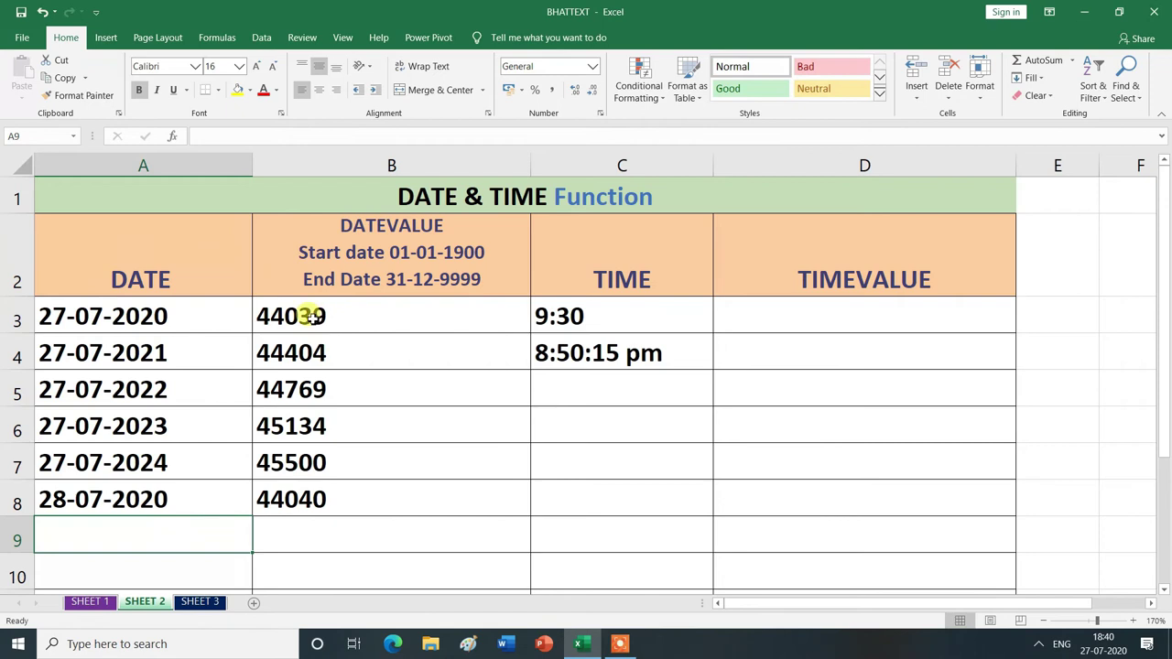
left_click_drag(347, 312, 348, 486)
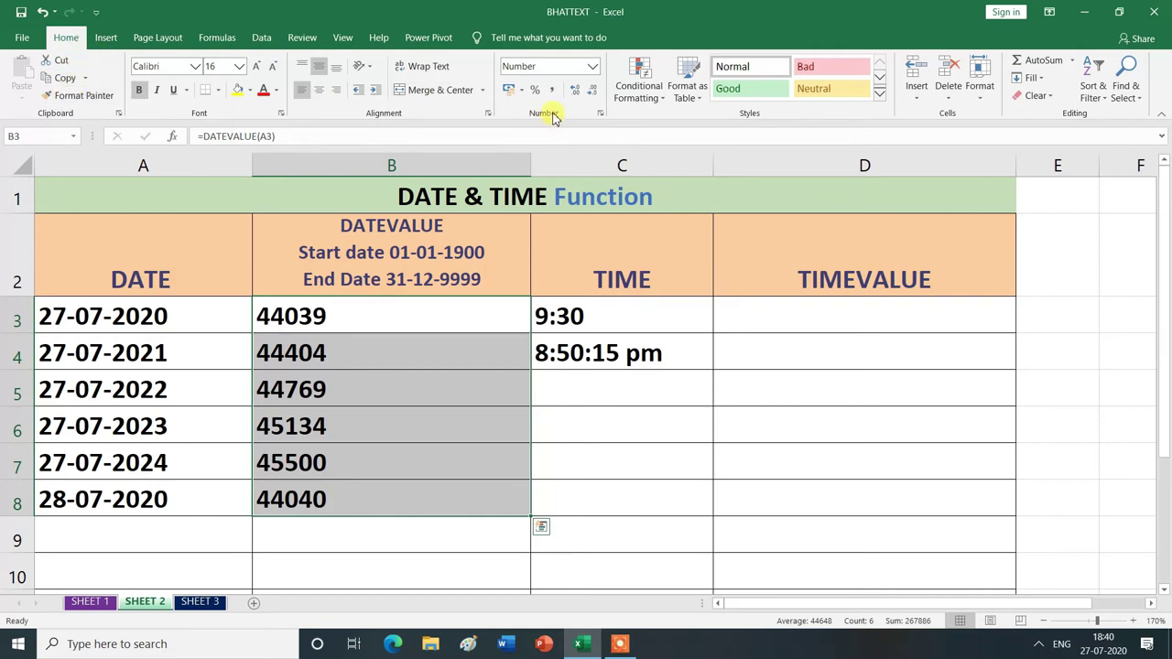
Step: Apply Short Date format to B3:B8, showing 27-07-2020 through 28-07-2020
left_click(592, 68)
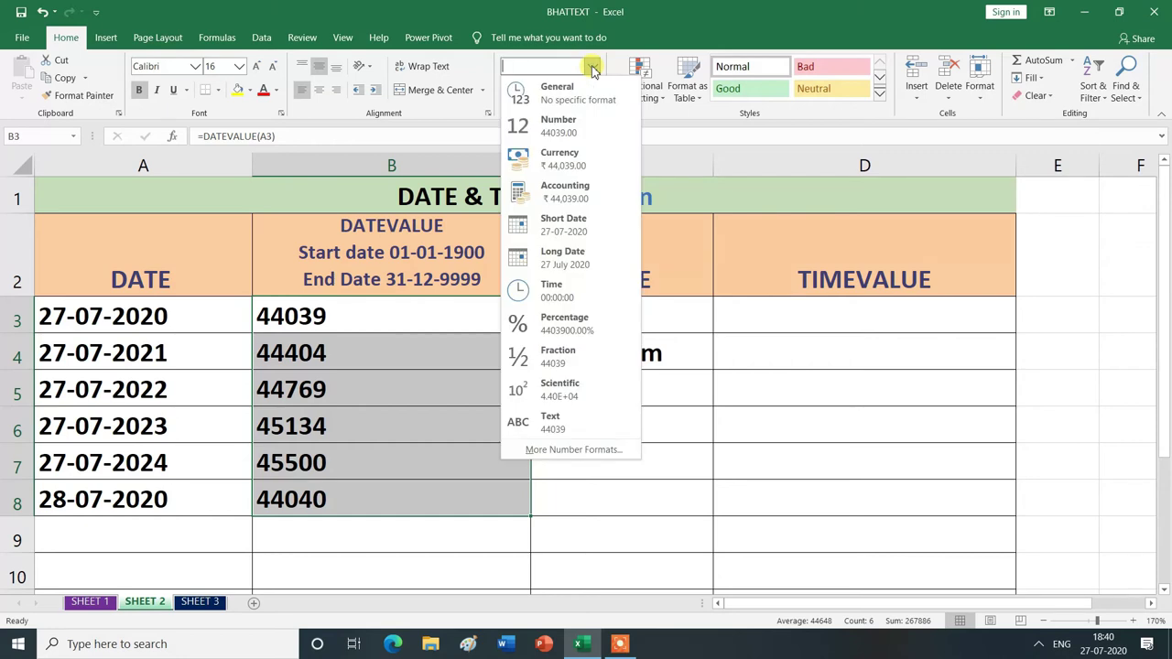
left_click(569, 230)
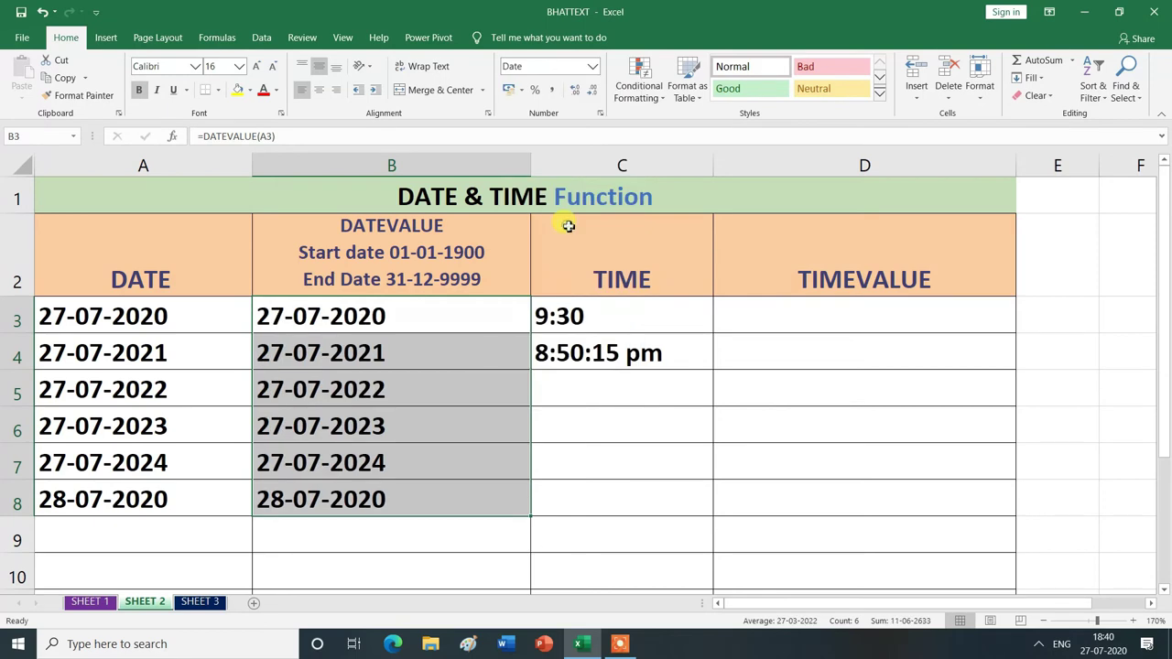
left_click(416, 577)
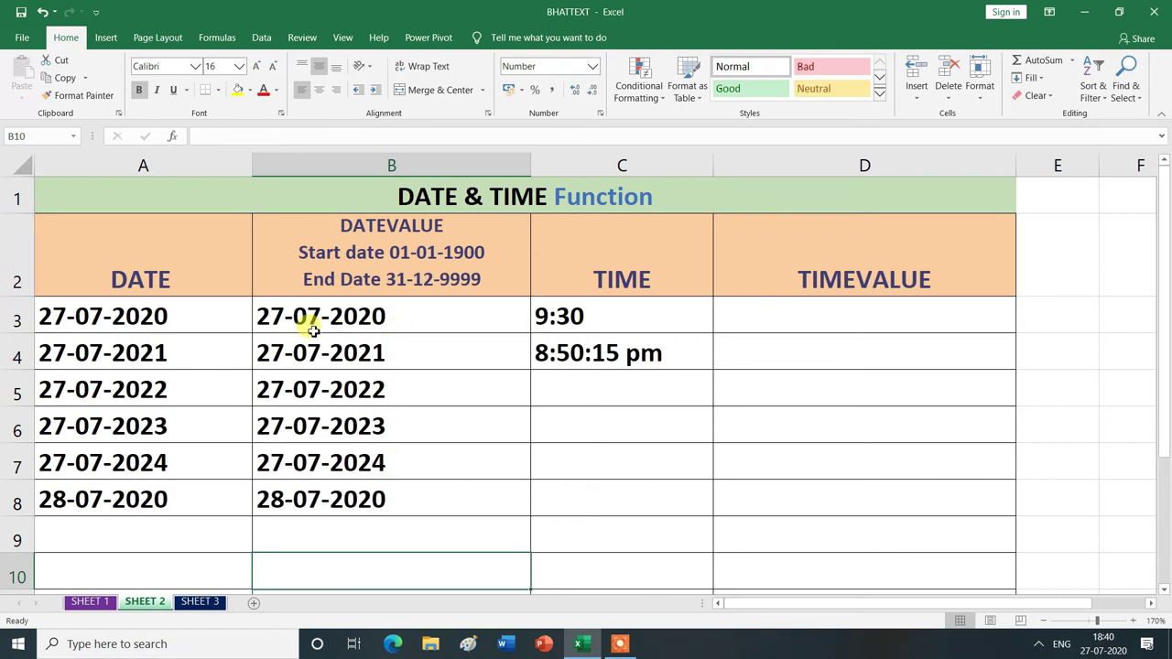
left_click_drag(403, 312, 408, 494)
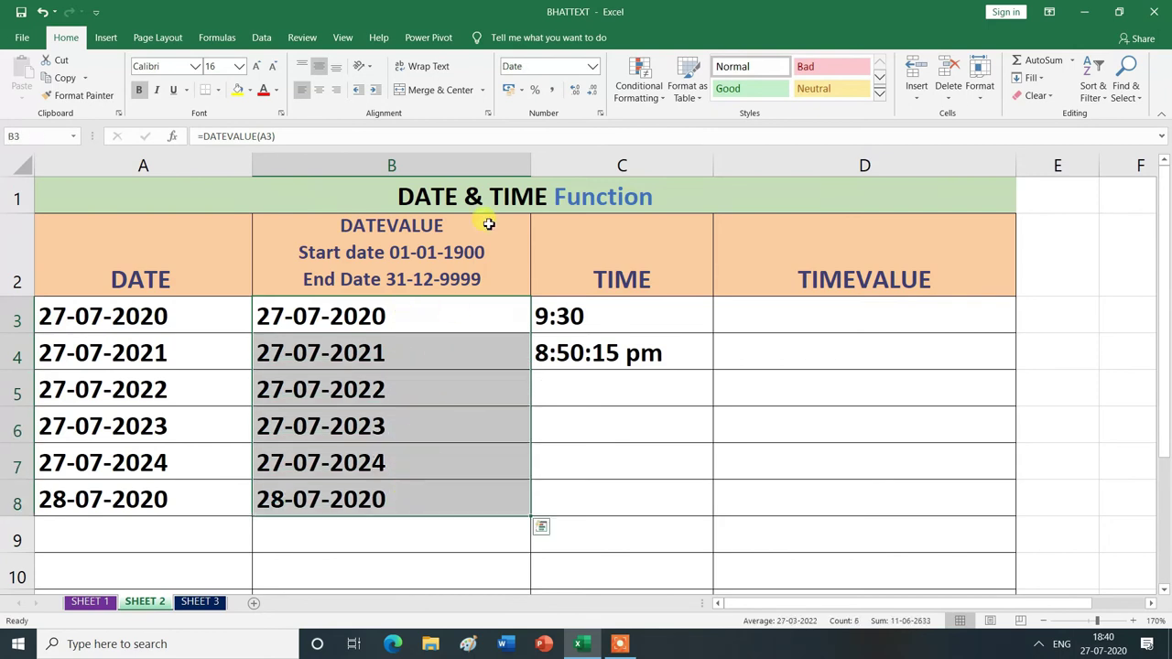
Step: Apply Long Date format to B3:B8, showing 27 July 2020 through 28 July 2020
left_click(593, 68)
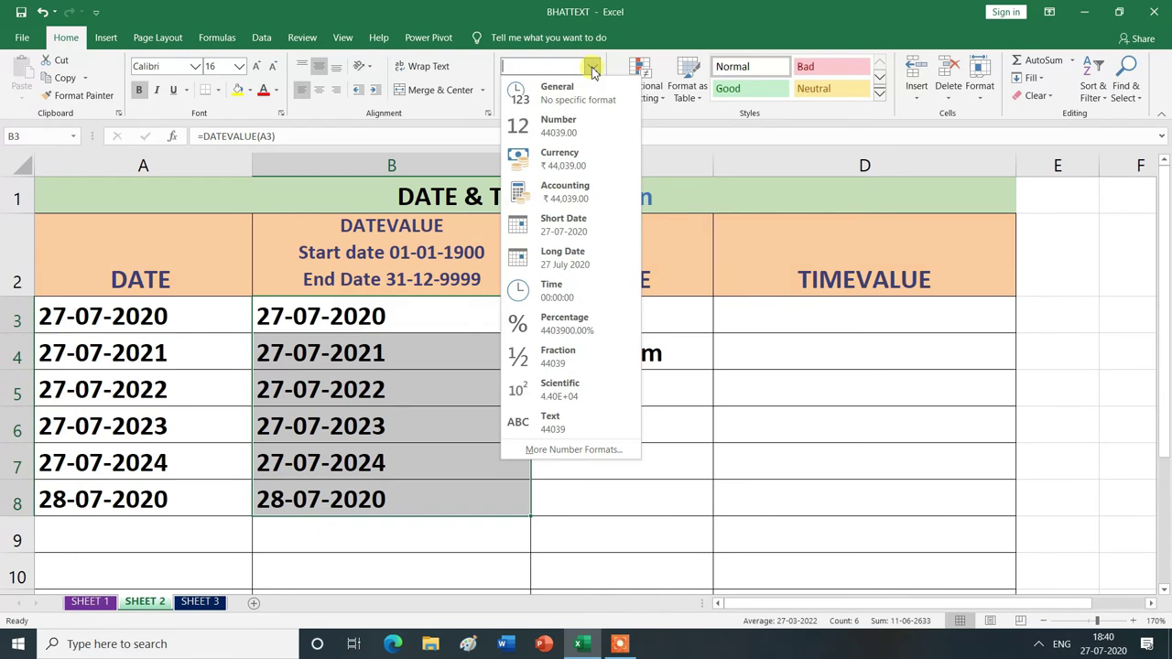
left_click(580, 263)
left_click(400, 570)
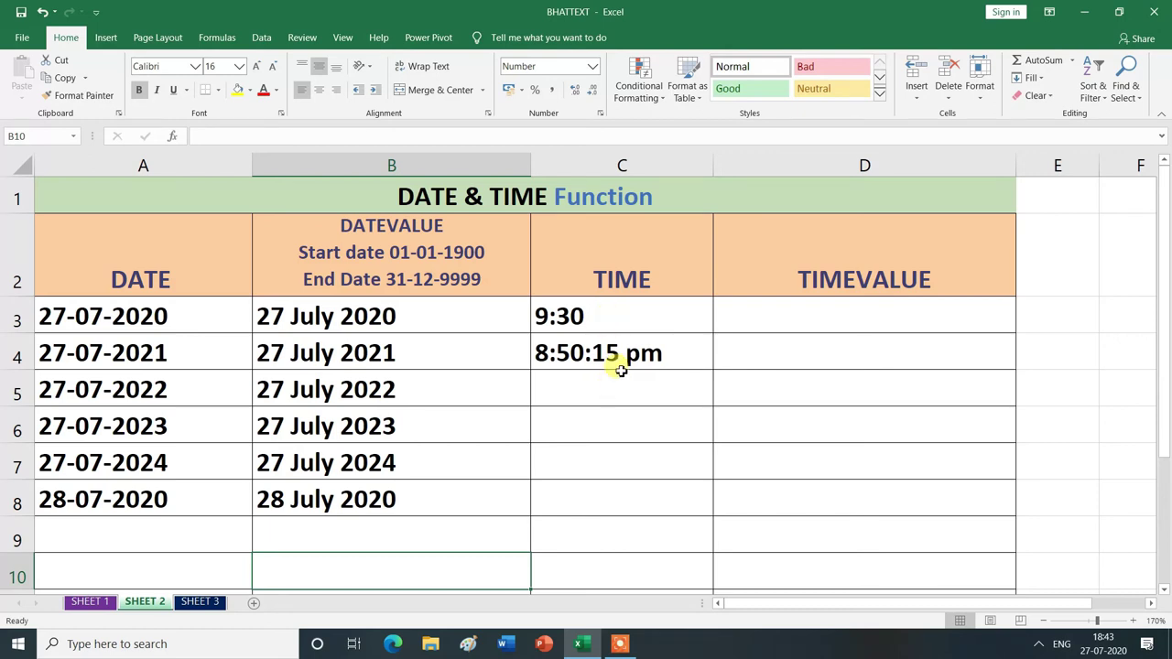
left_click(621, 318)
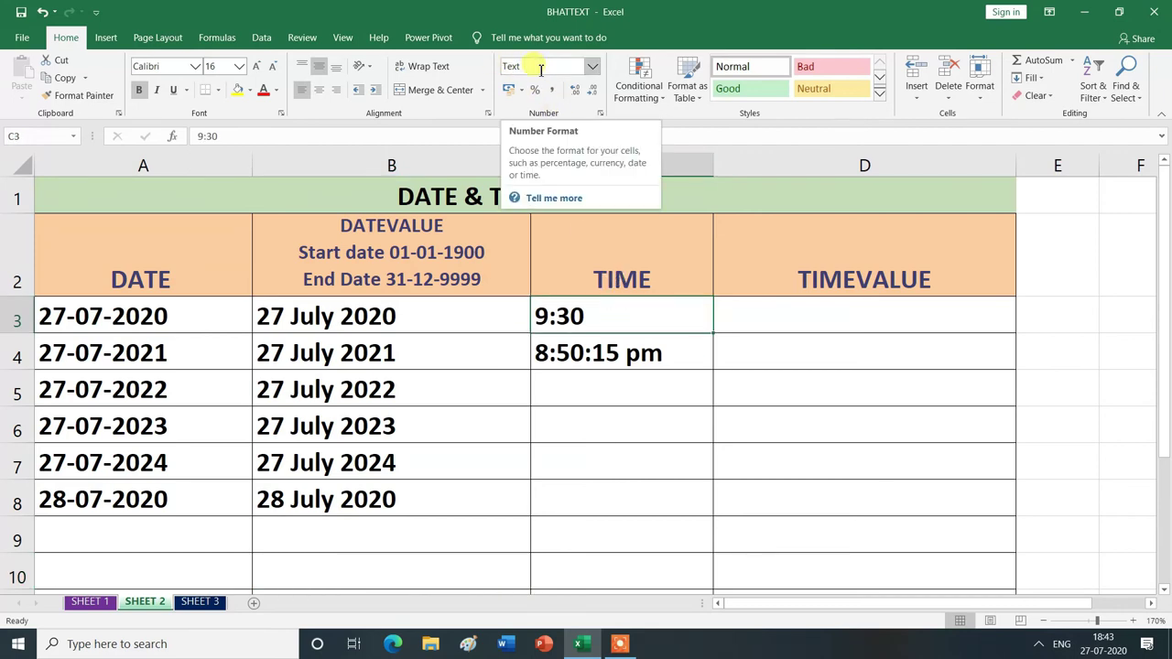
left_click(599, 352)
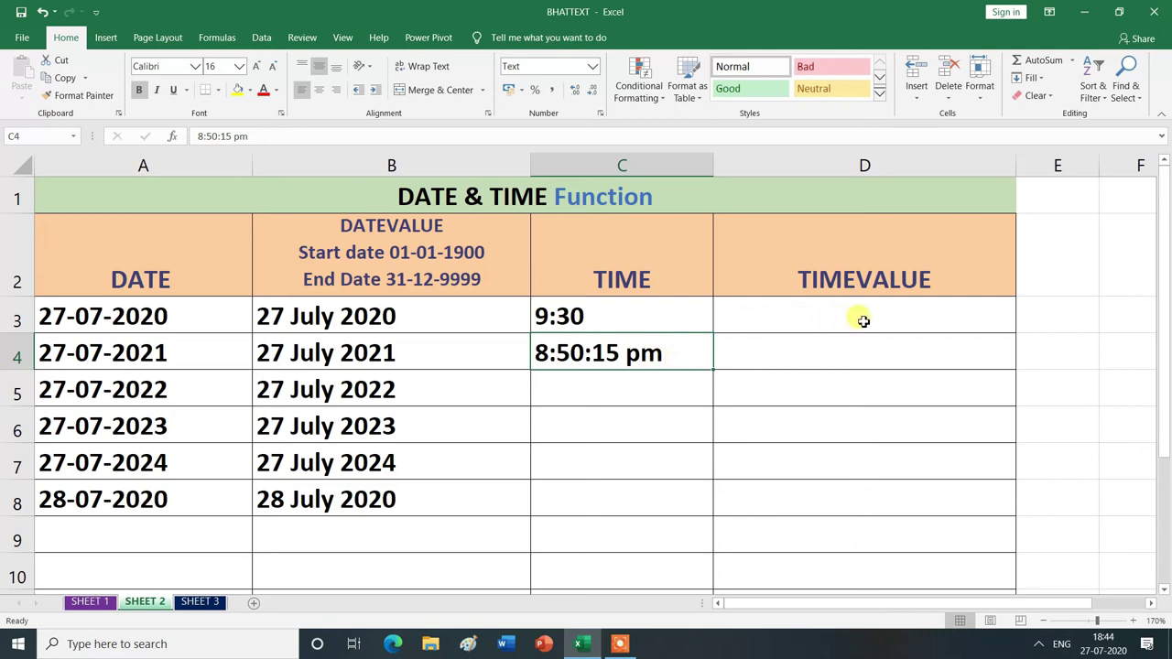
left_click(779, 318)
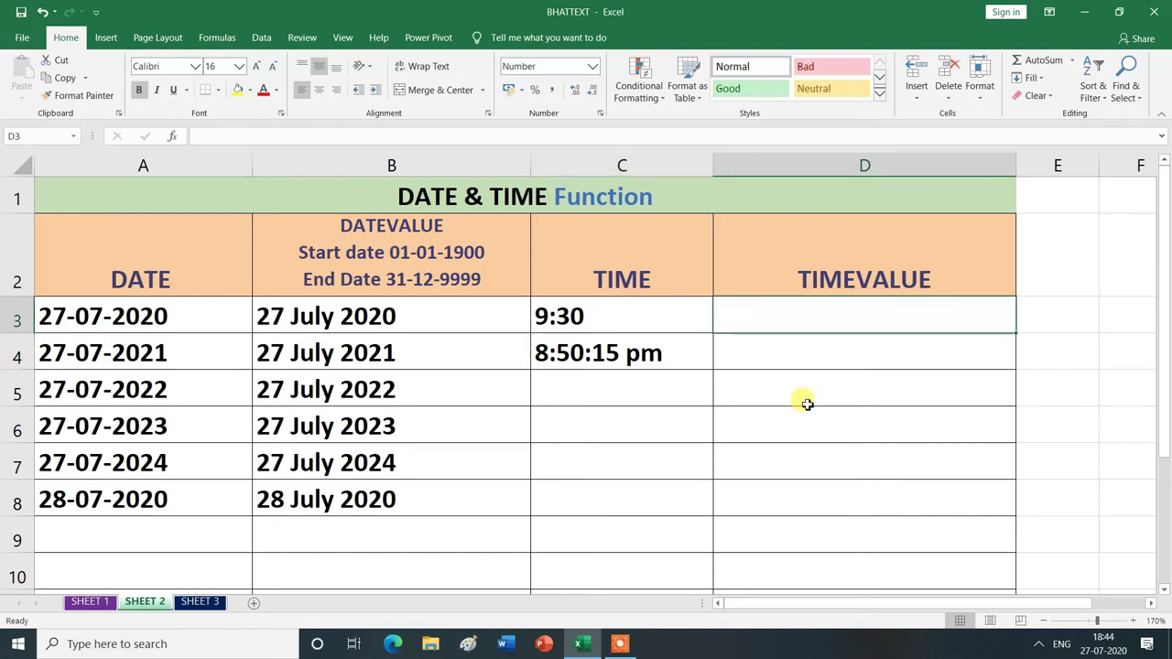
Step: Enter =TIMEVALUE(C3) in D3 to convert 9:30 into the decimal 0.40
type("=")
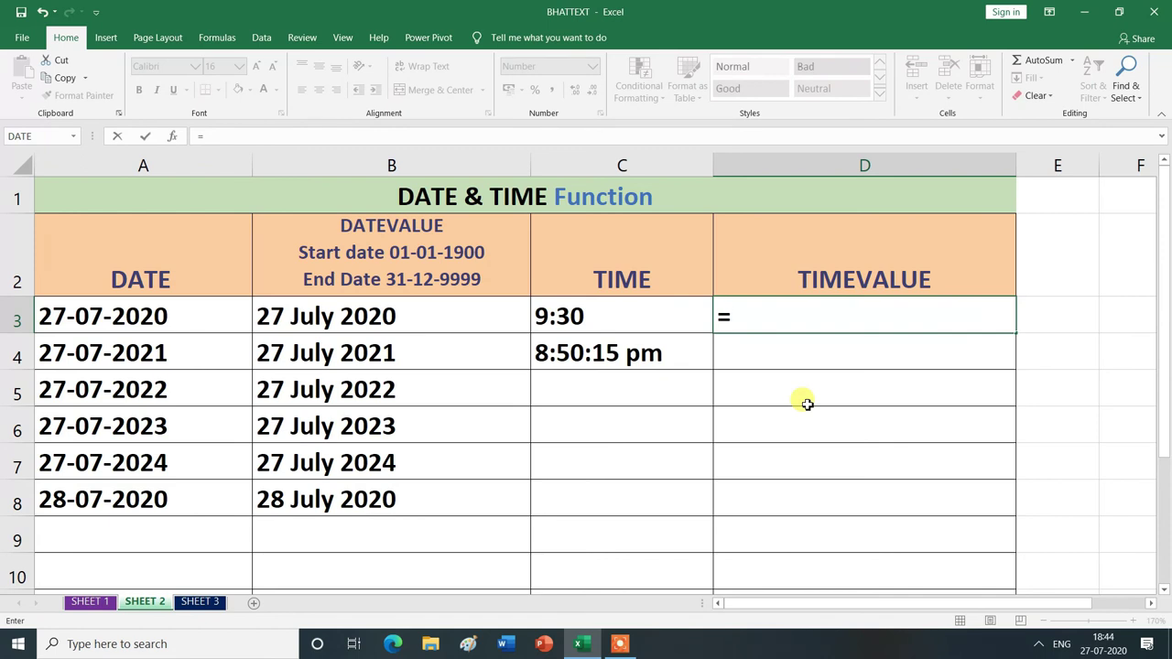
type("TIM")
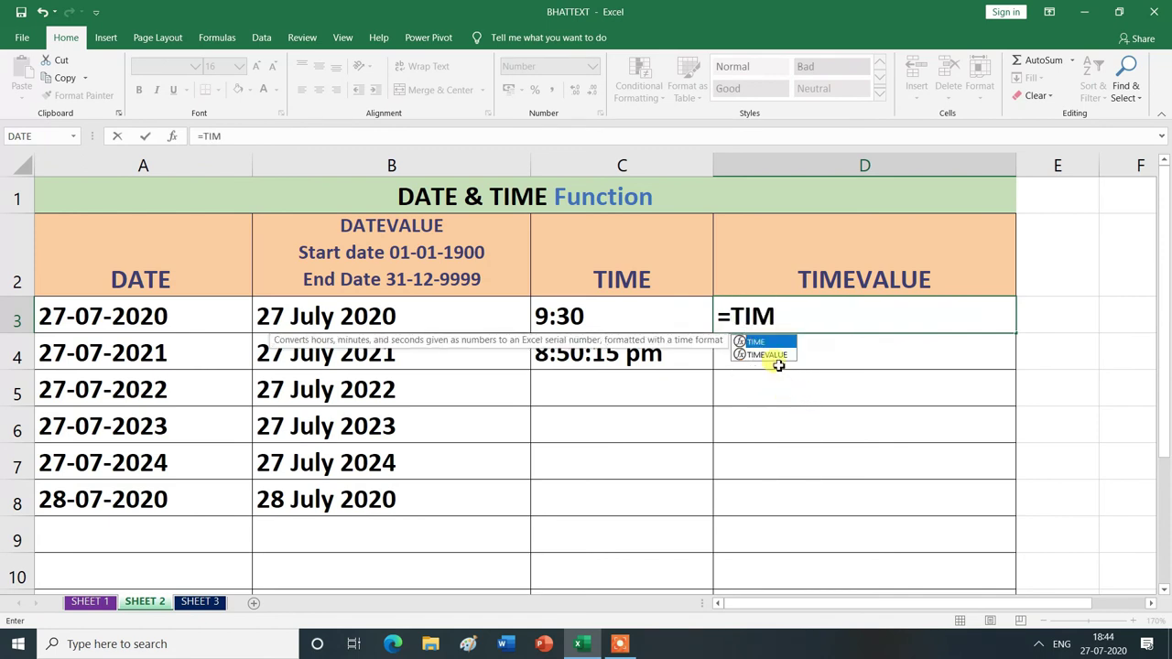
double_click(778, 357)
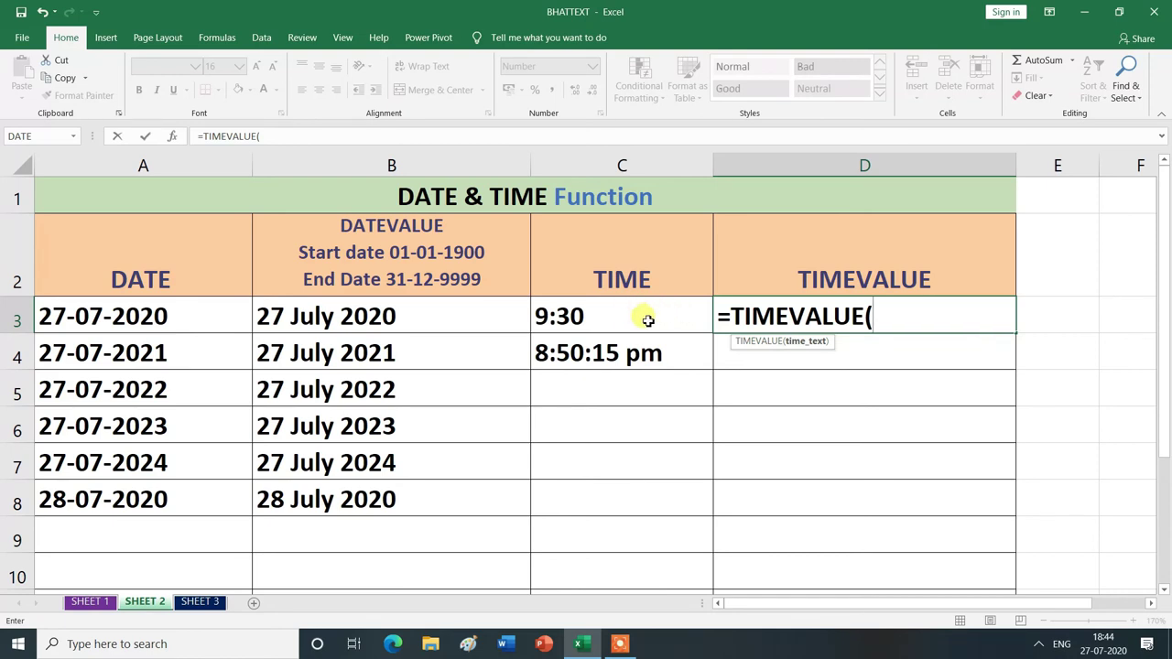
left_click(637, 315)
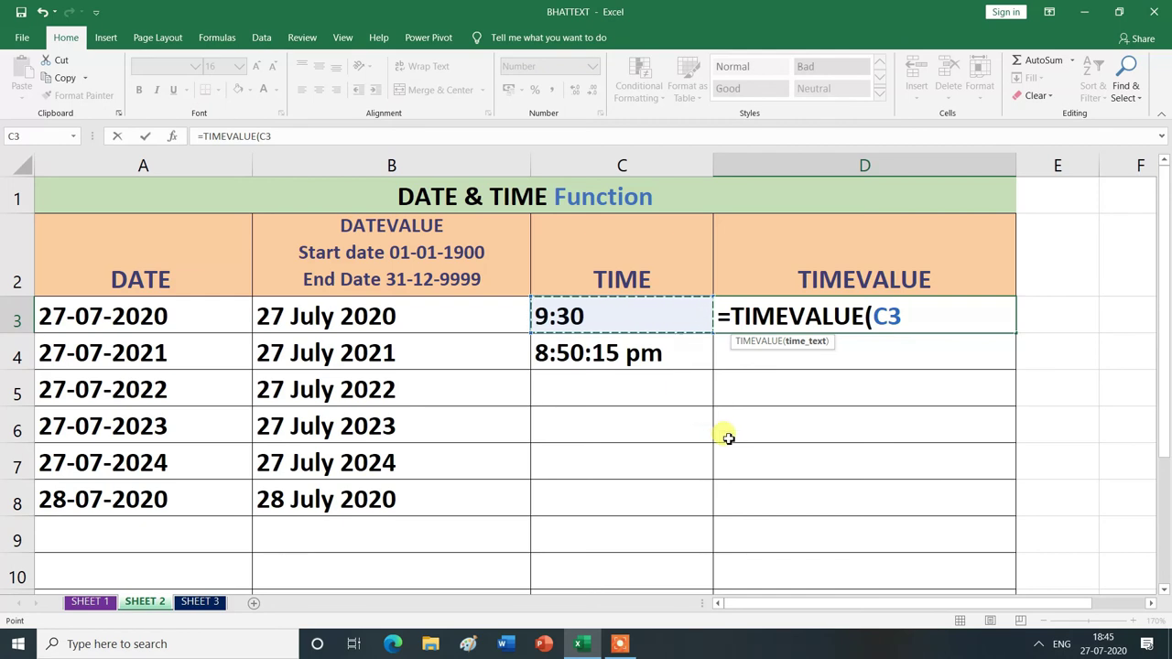
type(")")
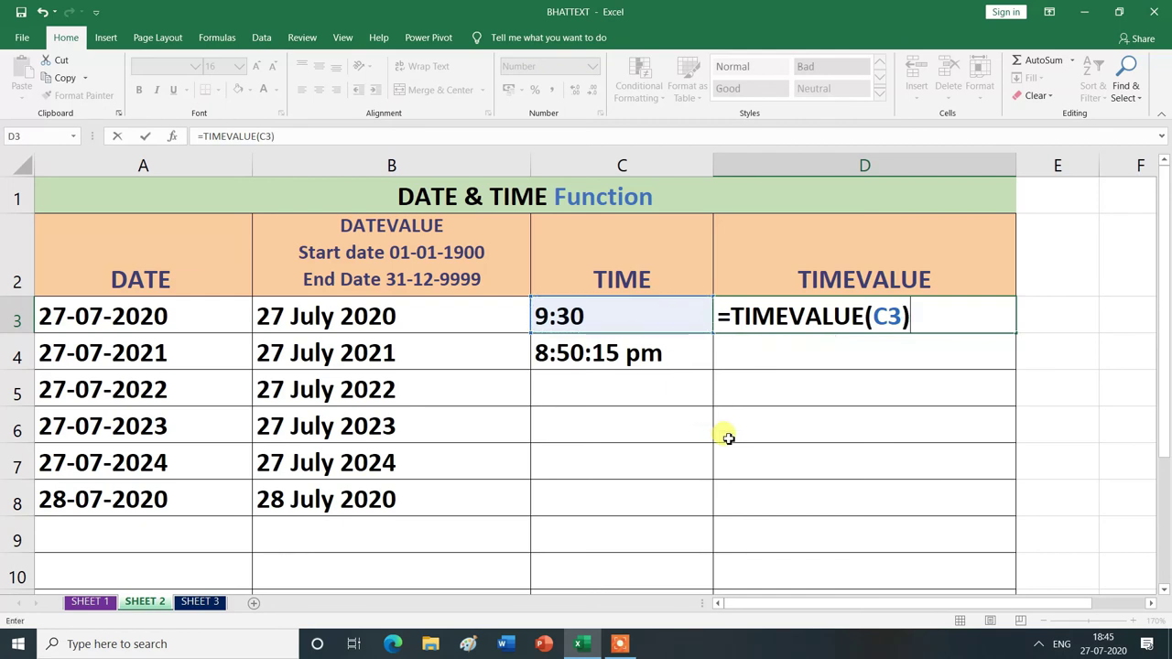
key("Return")
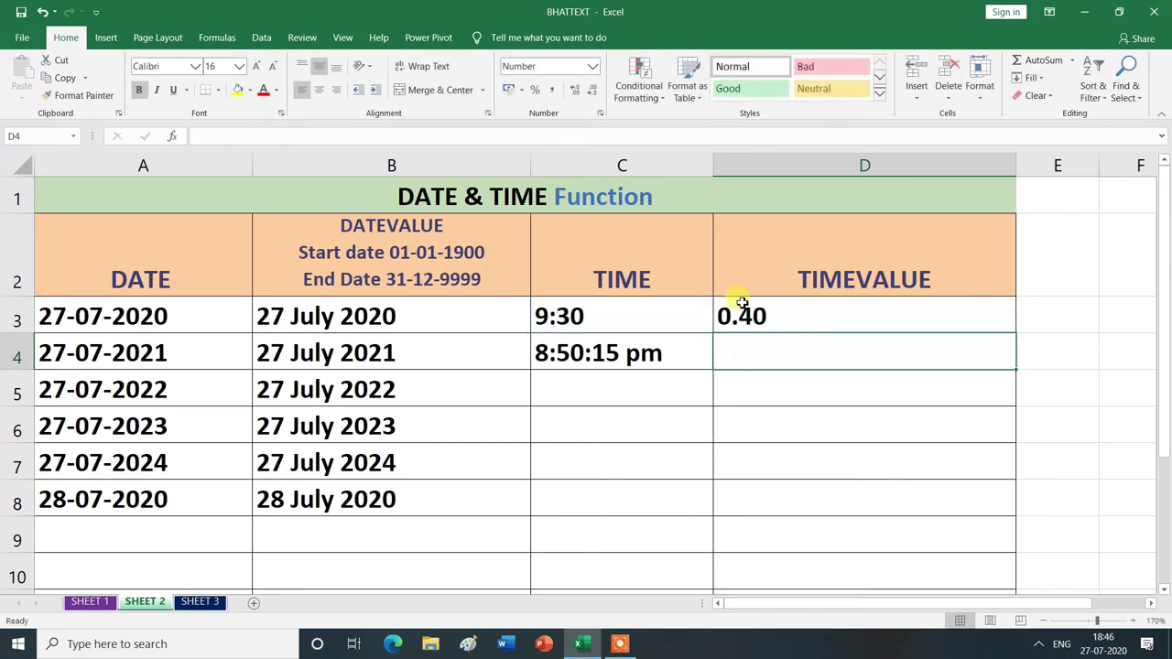
Step: Fill the D3 TIMEVALUE formula down to D4, returning 0.87 for 8:50:15 pm
left_click(810, 318)
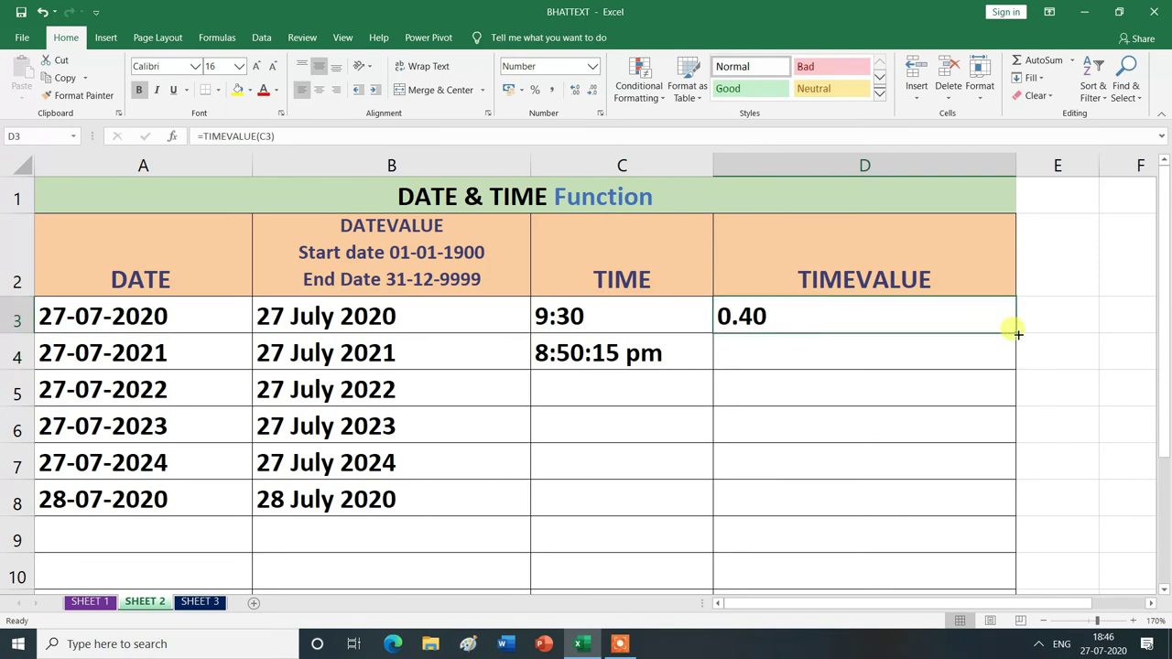
left_click_drag(1017, 334, 1009, 358)
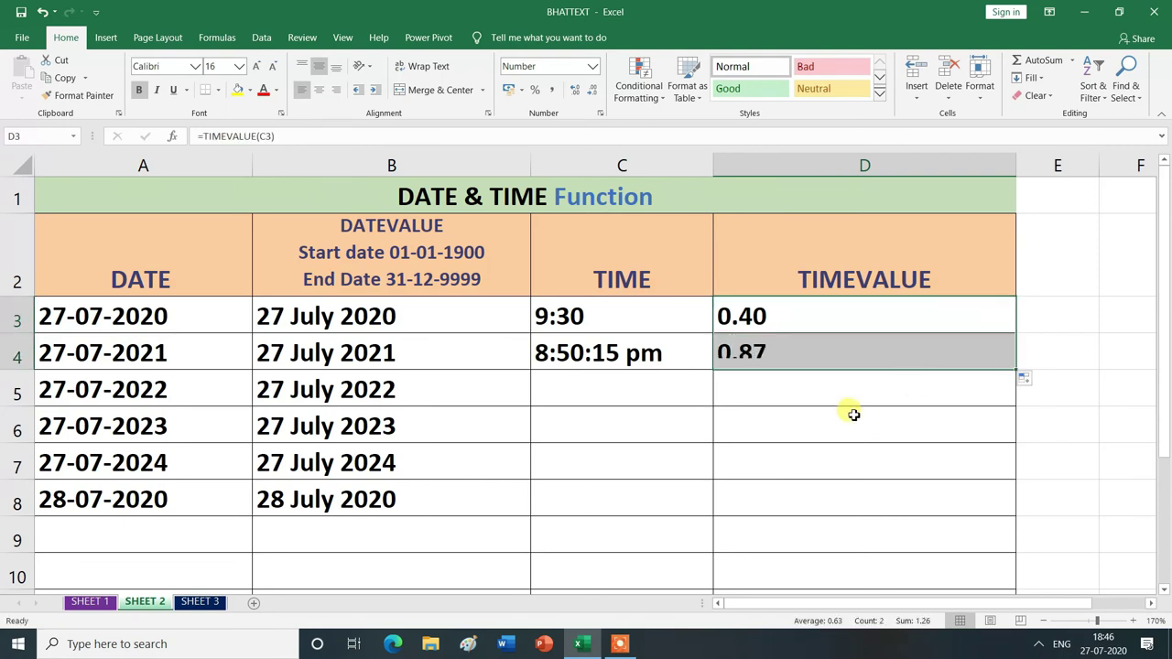
left_click(740, 392)
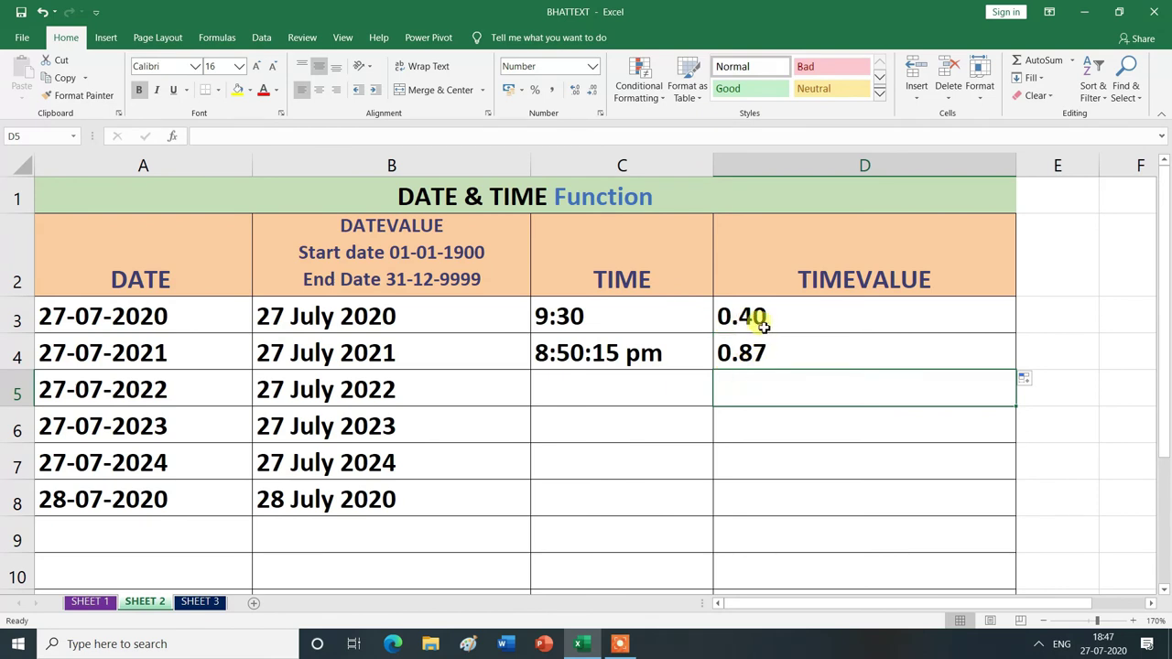
left_click(757, 318)
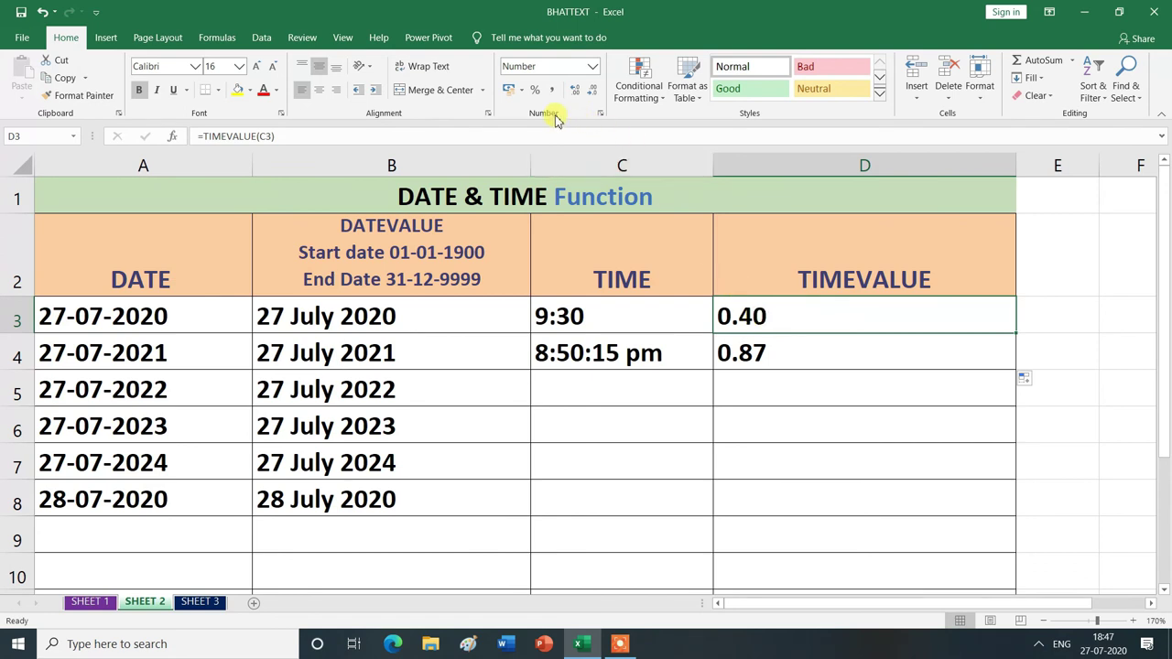
Step: Apply Time number format to D3 and copy it to D4, showing 09:30:00 and 20:50:15
left_click(592, 71)
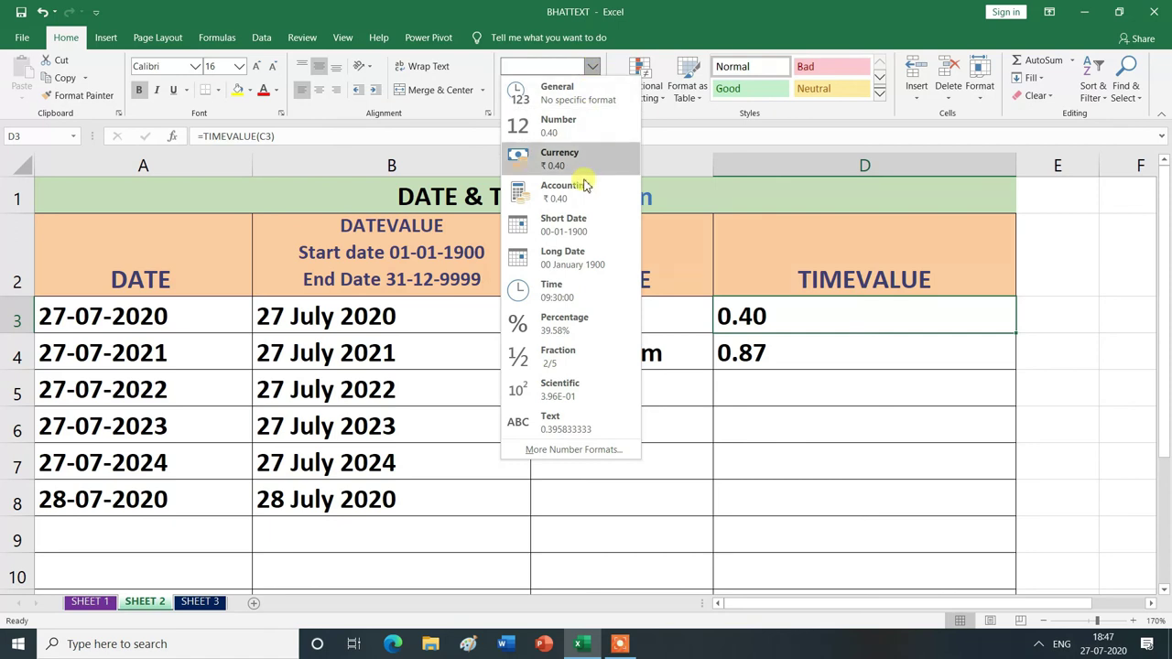
left_click(569, 301)
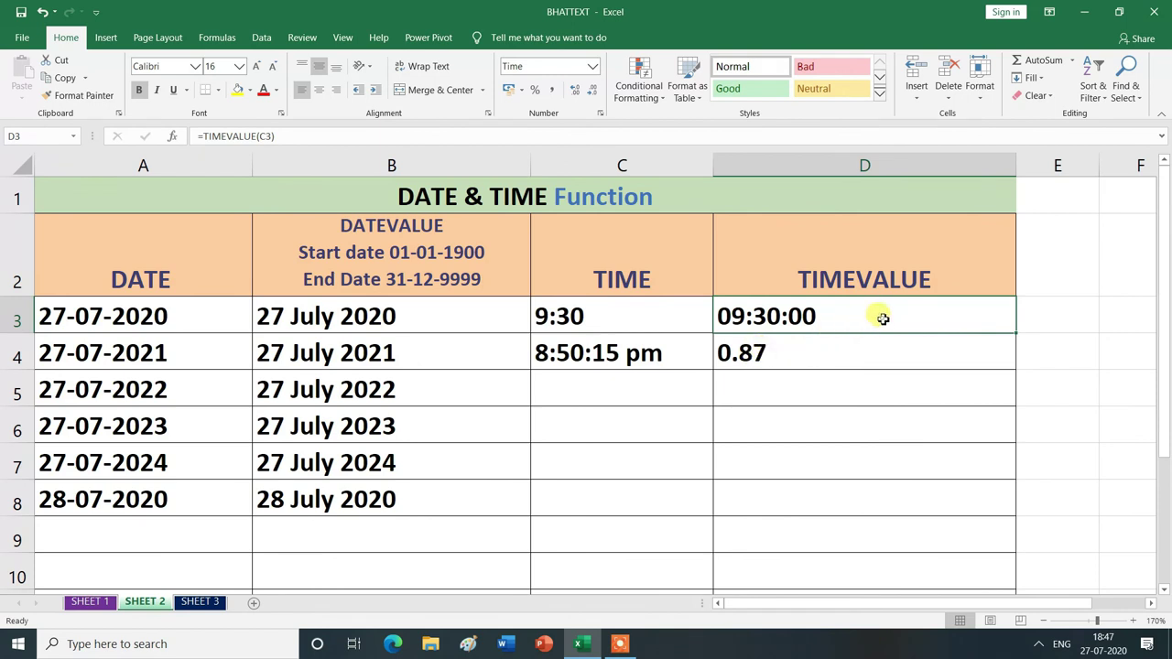
left_click_drag(1012, 332, 1015, 364)
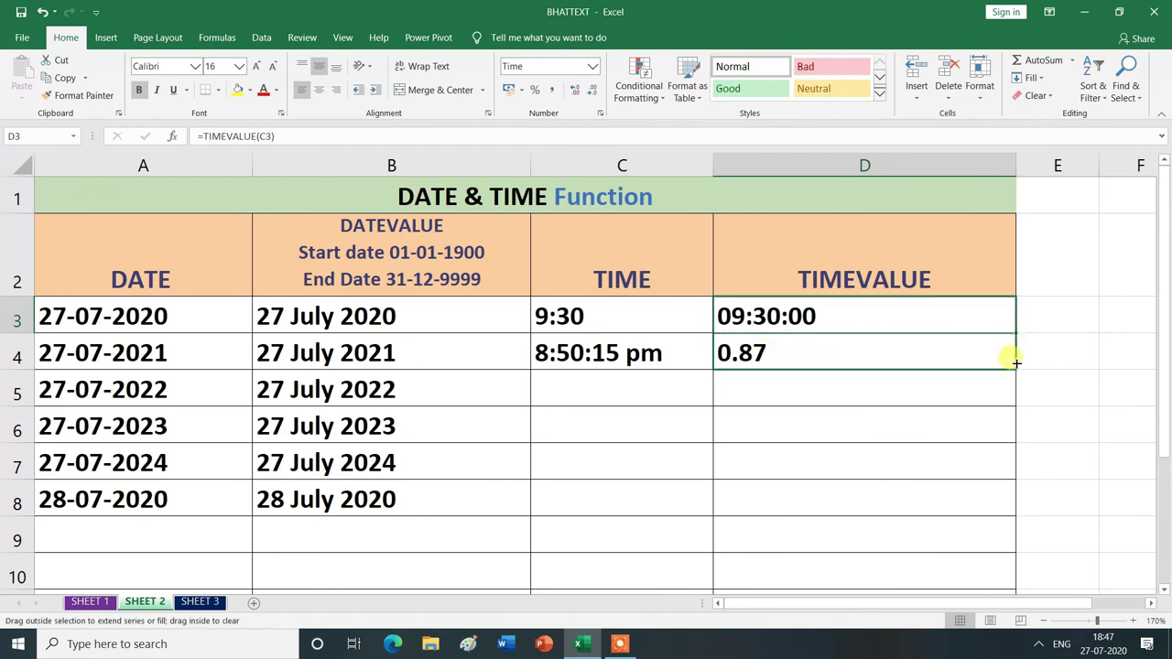
left_click(761, 432)
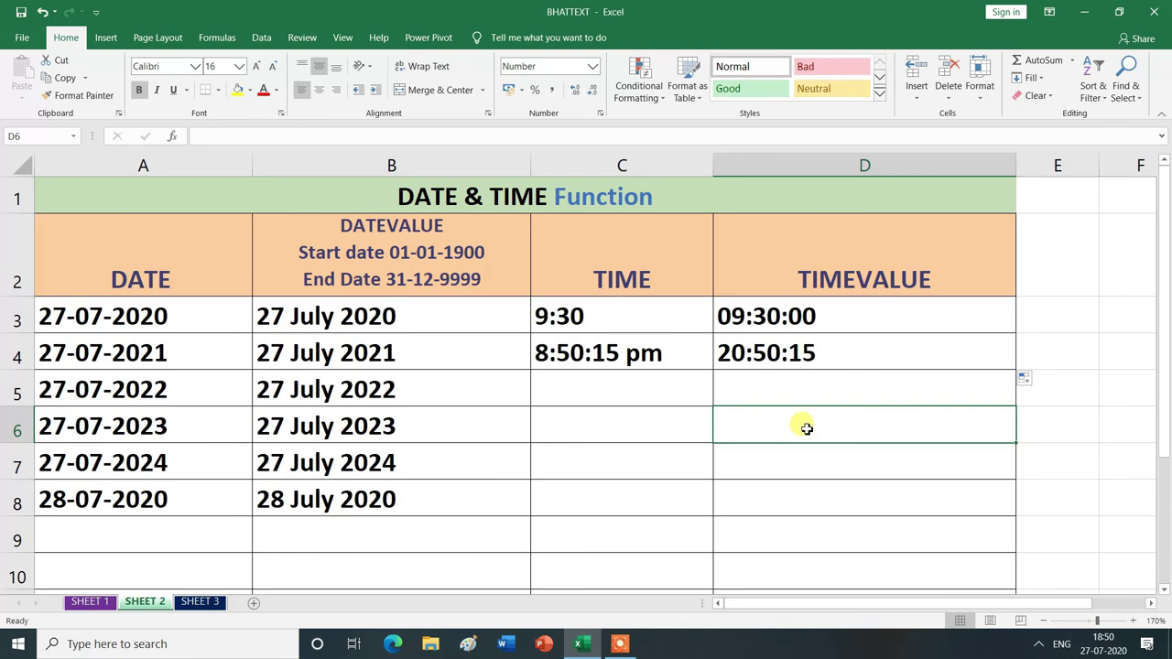